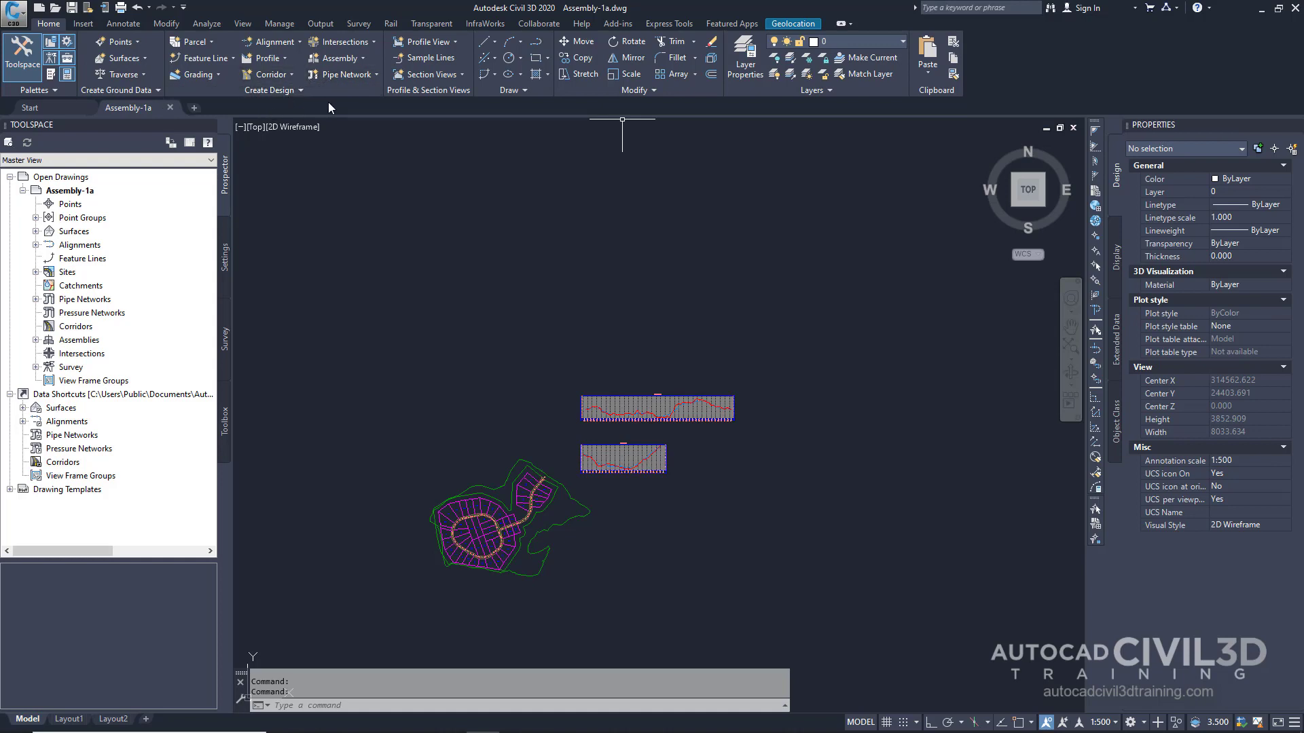
- Create a new assembly named 'Primary Road Full Section' through the Create Assembly dialog
{"action": "left_click", "coordinate": [365, 61]}
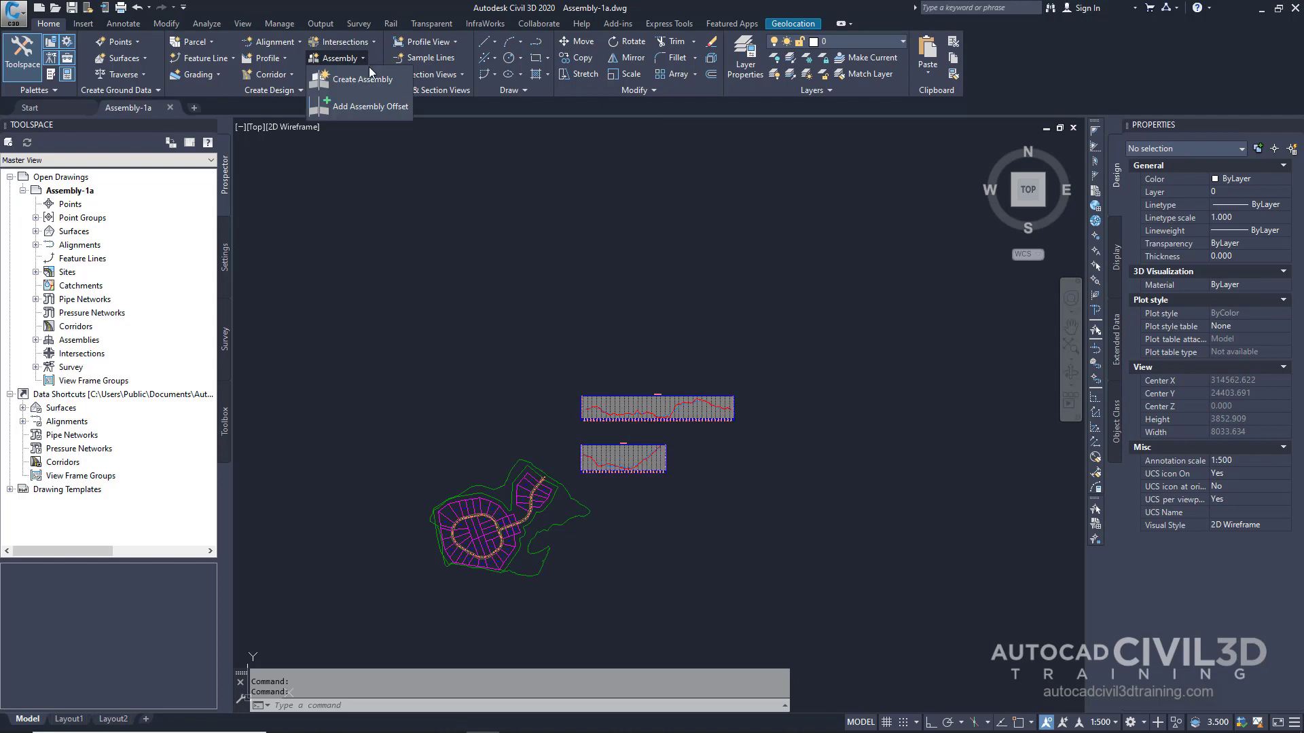
{"action": "left_click", "coordinate": [390, 83]}
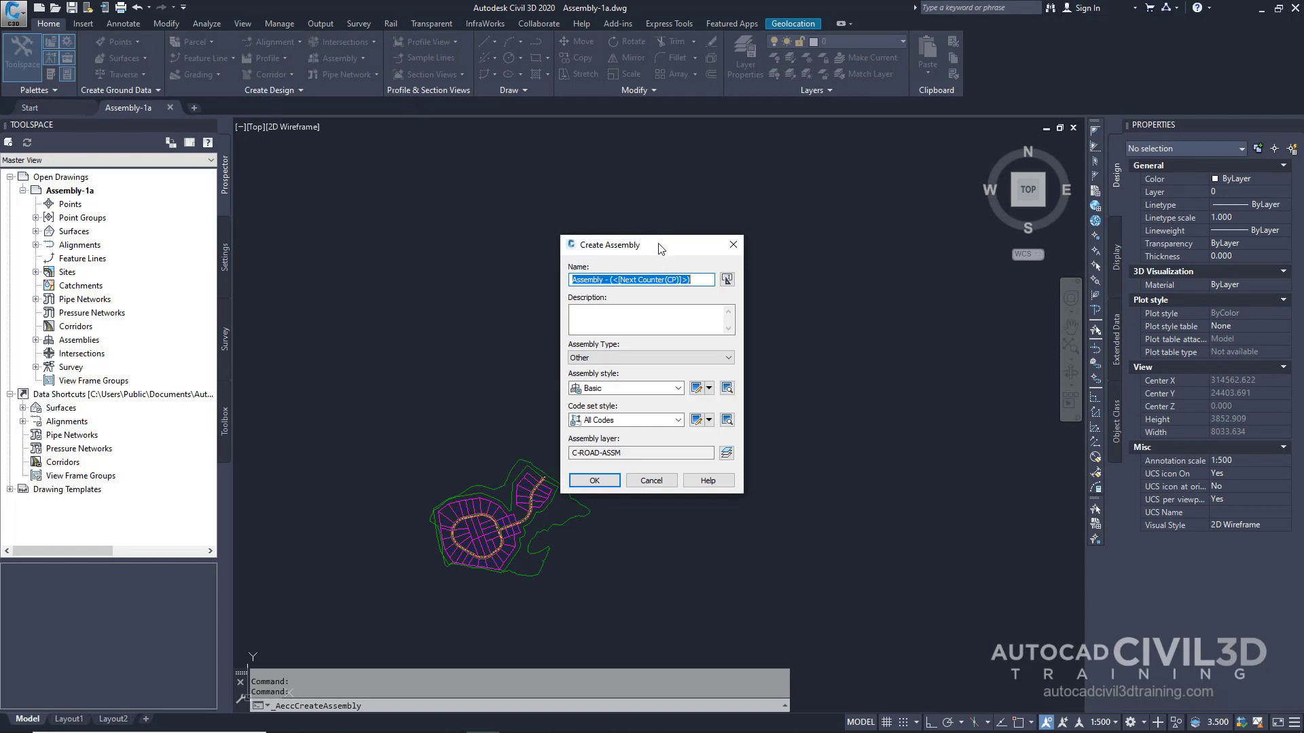
{"action": "type", "text": "P"}
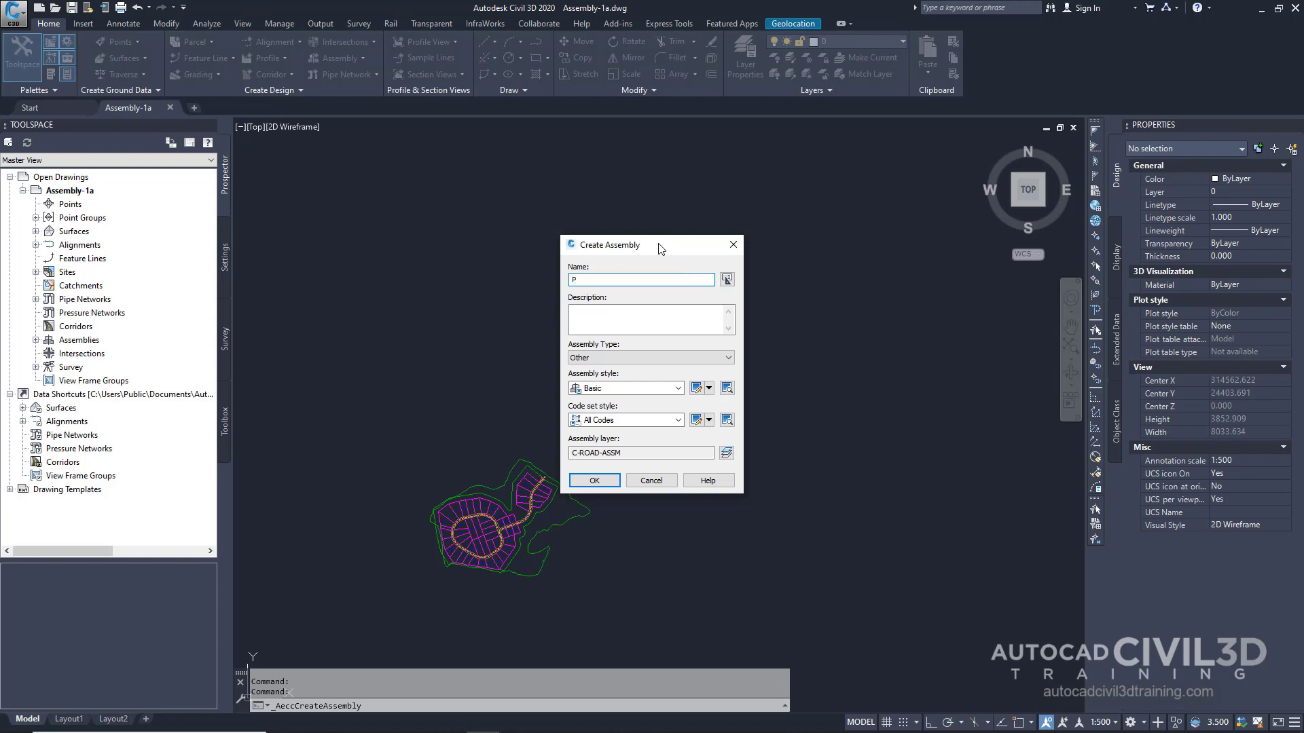
{"action": "type", "text": "rimary Road Full Section"}
{"action": "left_click", "coordinate": [595, 481]}
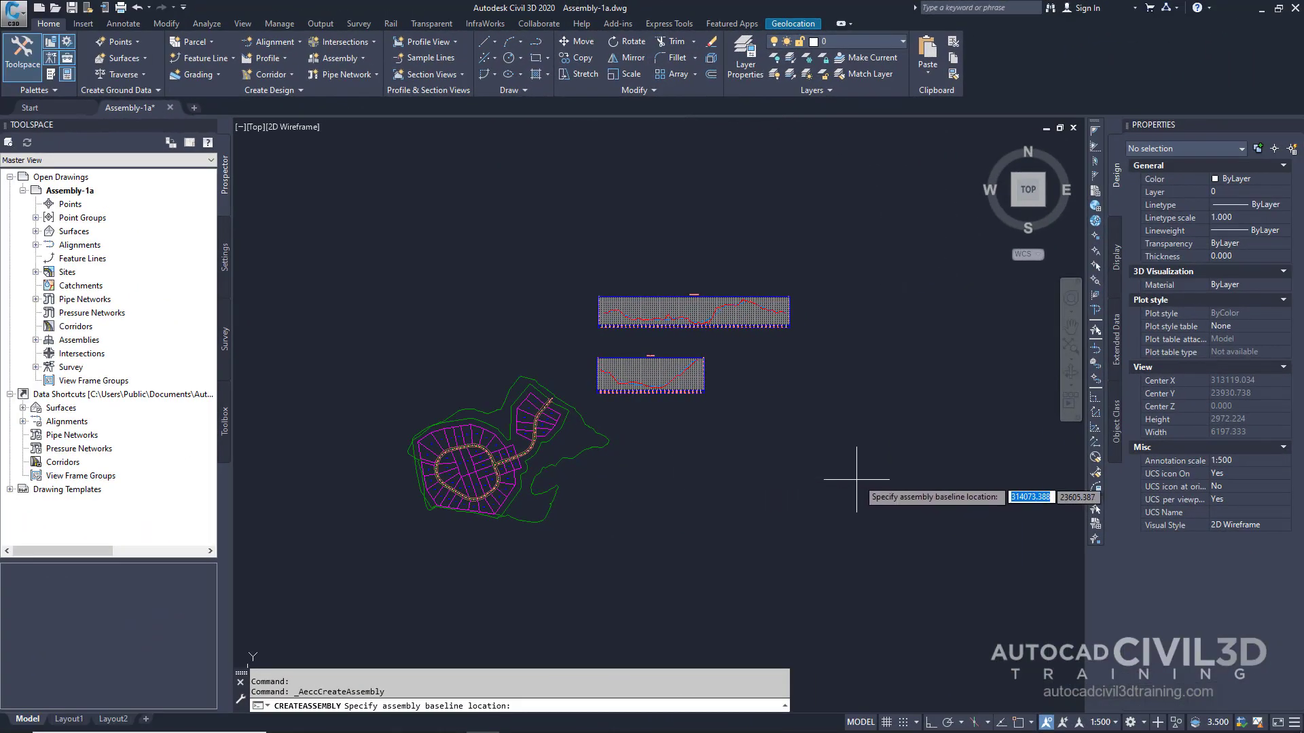
- Pick an empty spot in the drawing as the Primary Road Full Section baseline
{"action": "left_click", "coordinate": [906, 468]}
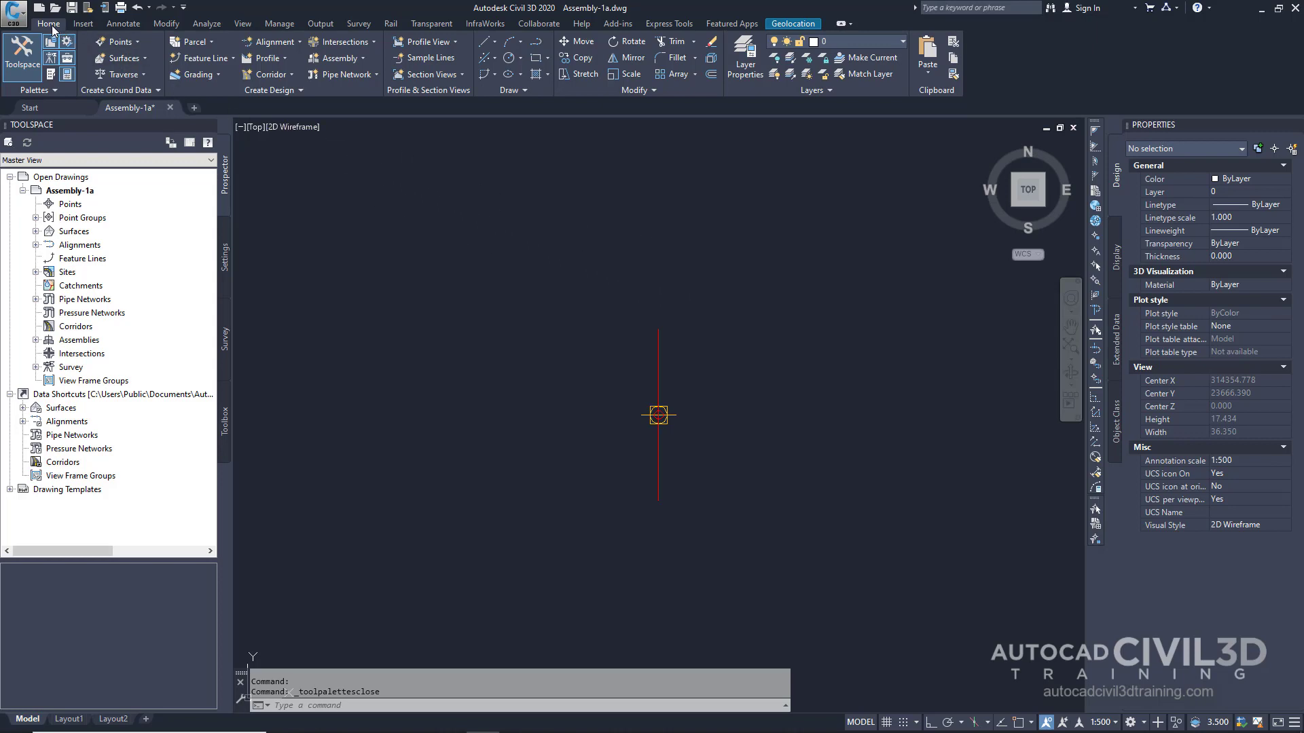
- Show the Civil Metric Subassemblies tool palettes on their Lanes tab
{"action": "left_click", "coordinate": [52, 79]}
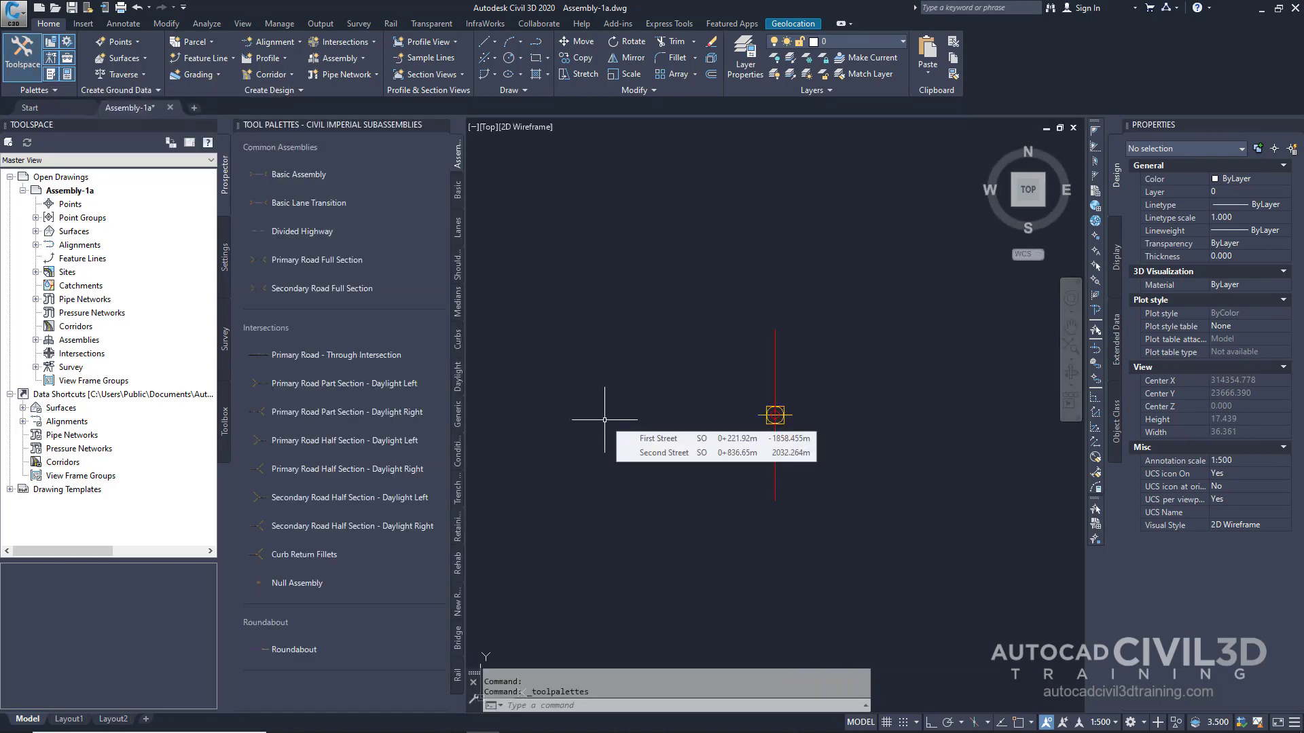
{"action": "right_click", "coordinate": [403, 128]}
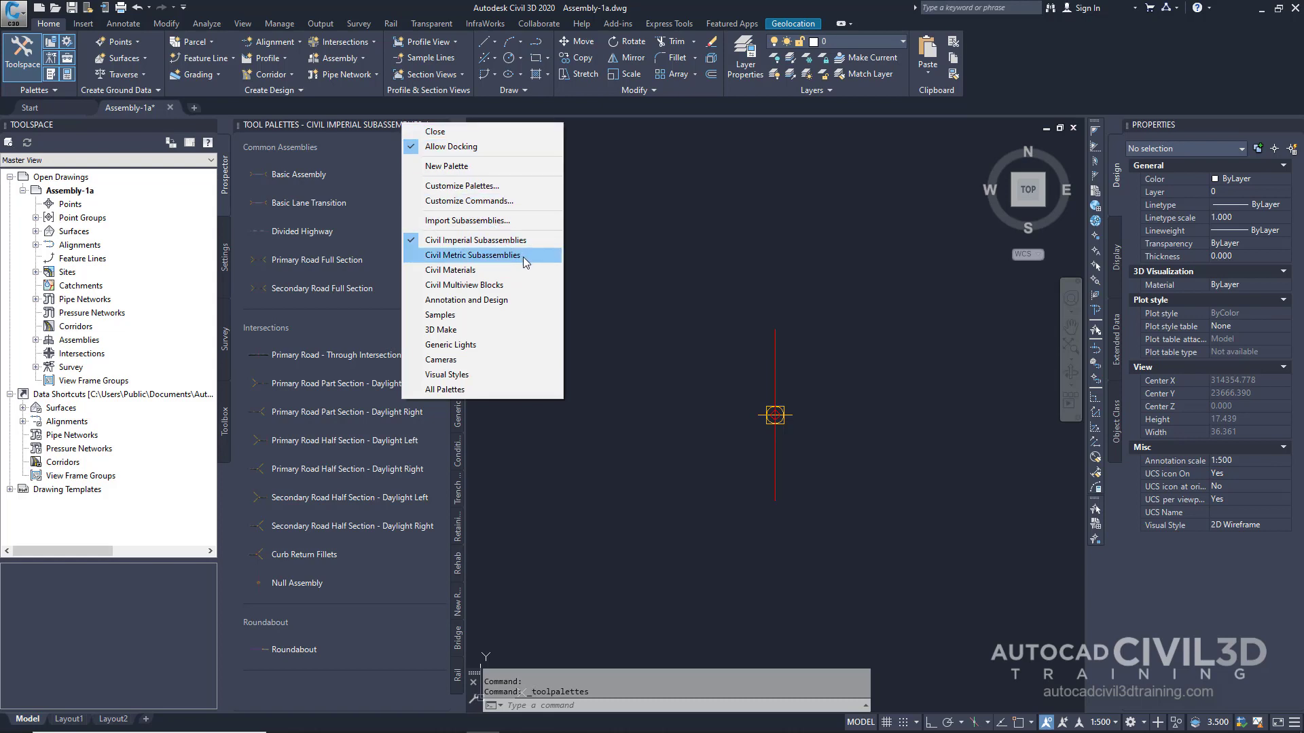
{"action": "left_click", "coordinate": [524, 255]}
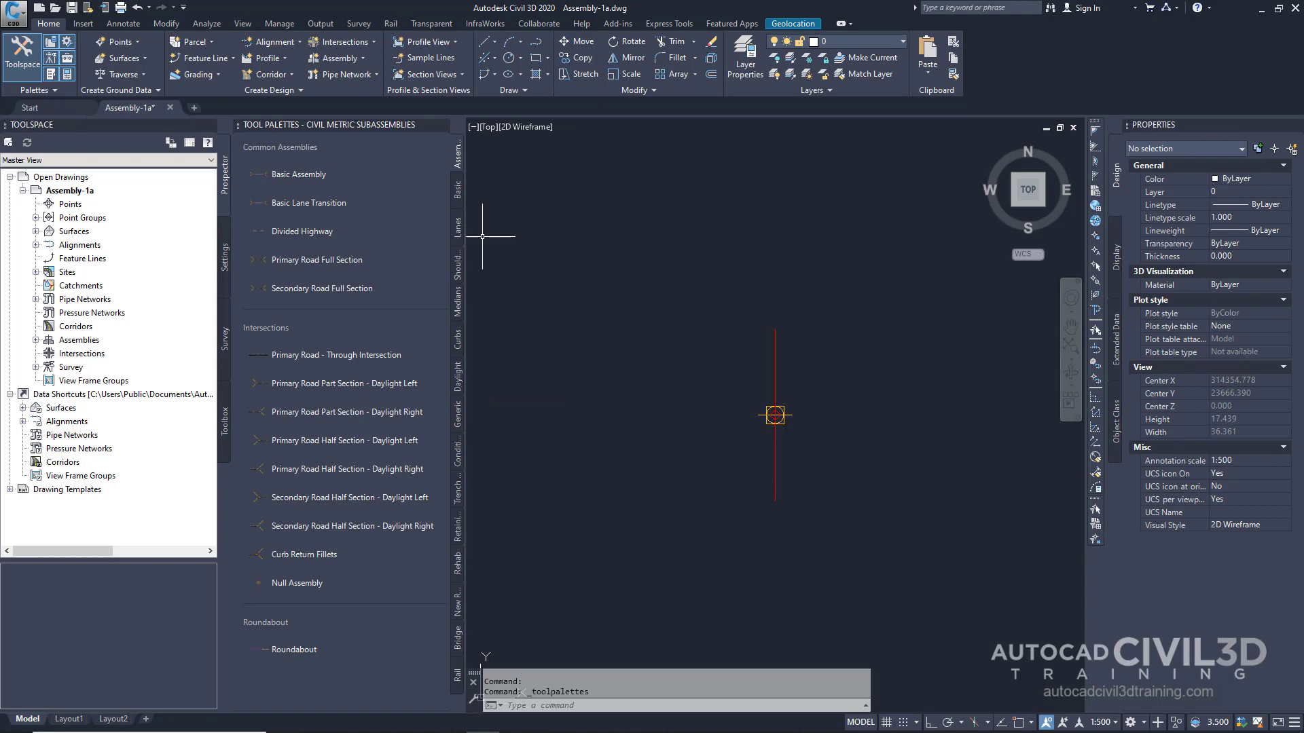
{"action": "left_click", "coordinate": [458, 241]}
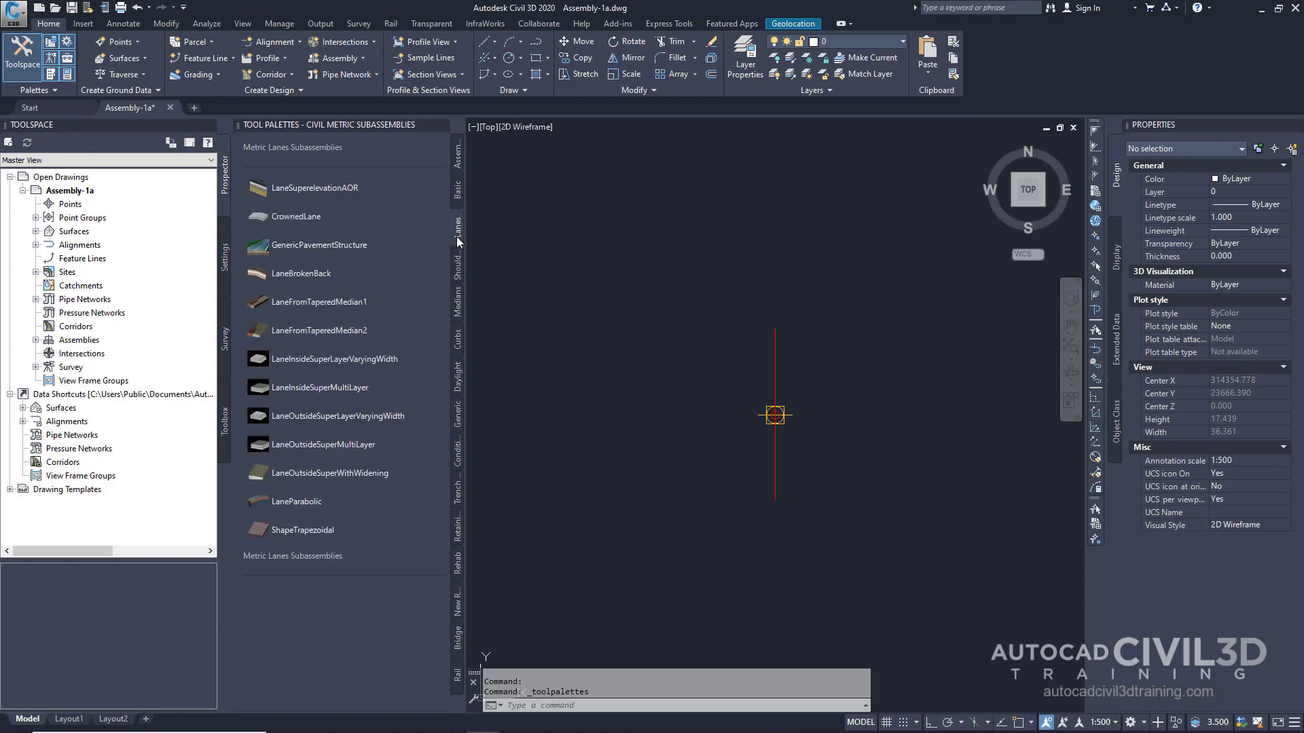
- Attach a LaneSuperelevationAOR lane, width 3.5 and Potential Pivot No, to the baseline marker
{"action": "left_click", "coordinate": [369, 185]}
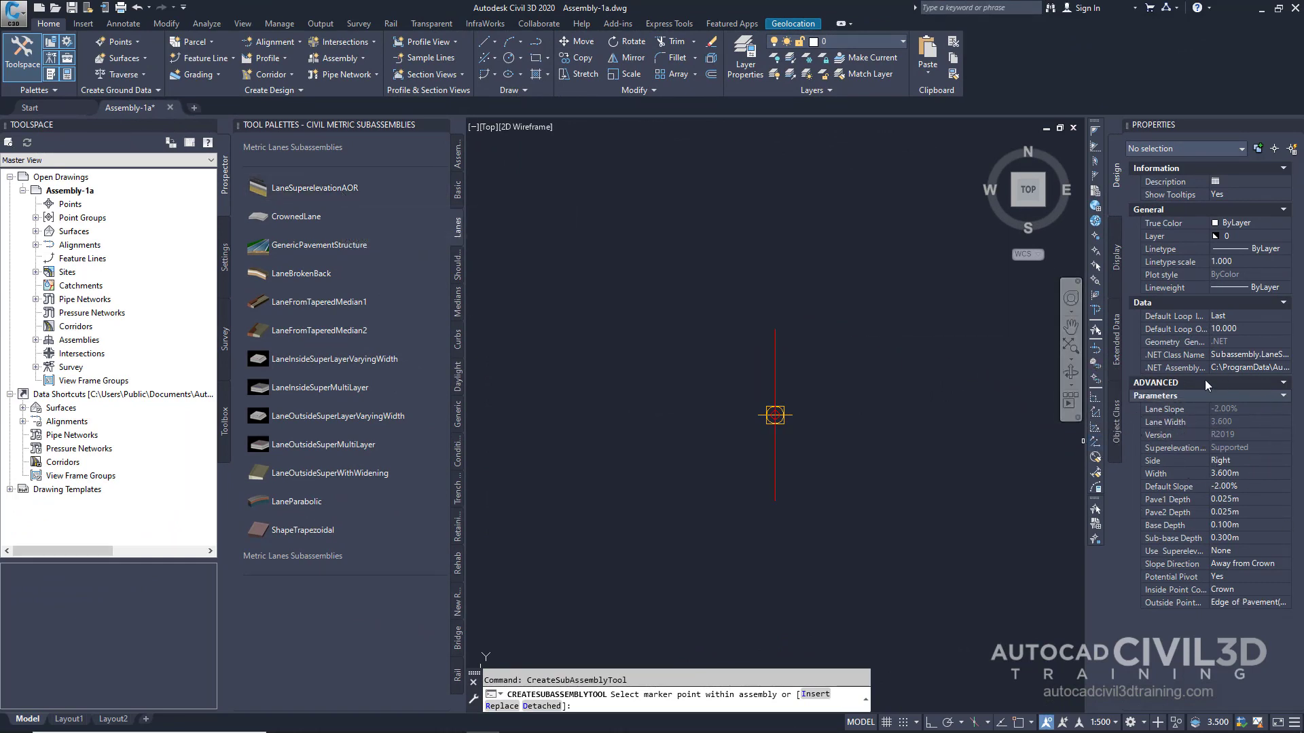
{"action": "left_click", "coordinate": [1236, 474]}
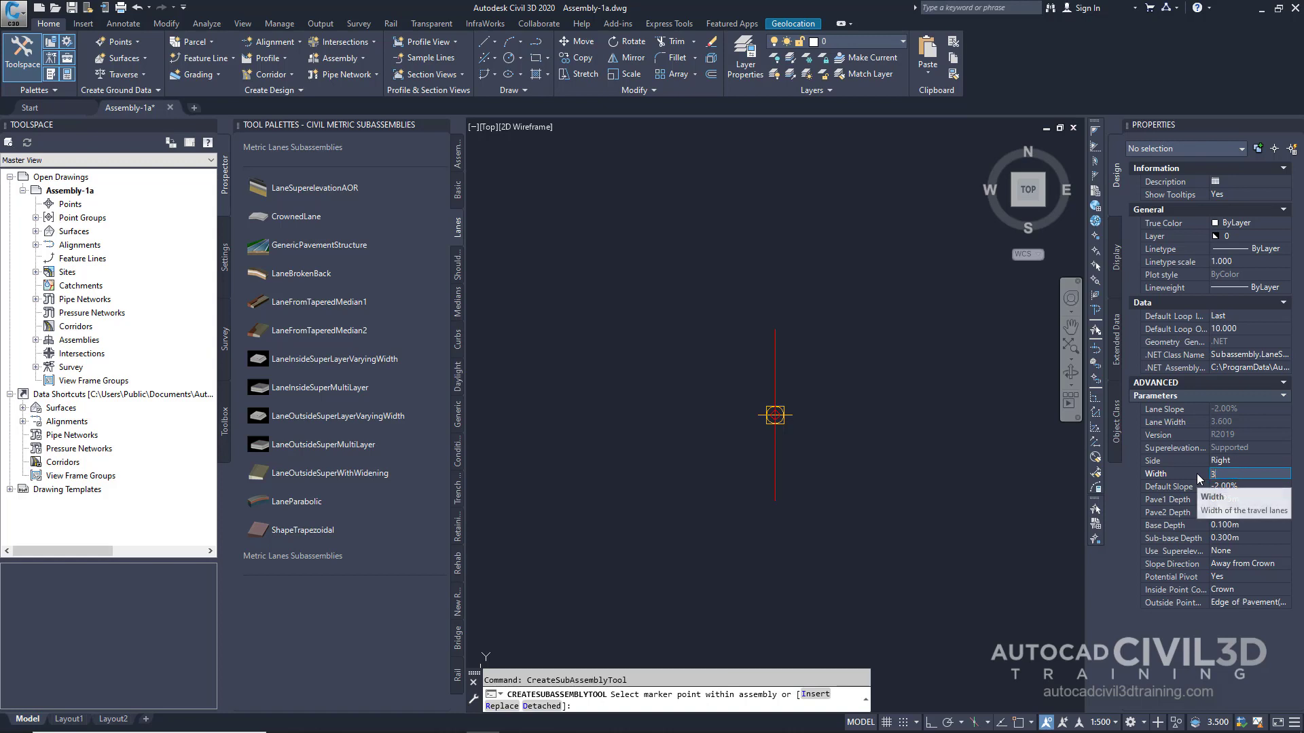
{"action": "type", "text": "3.5"}
{"action": "key", "text": "Tab"}
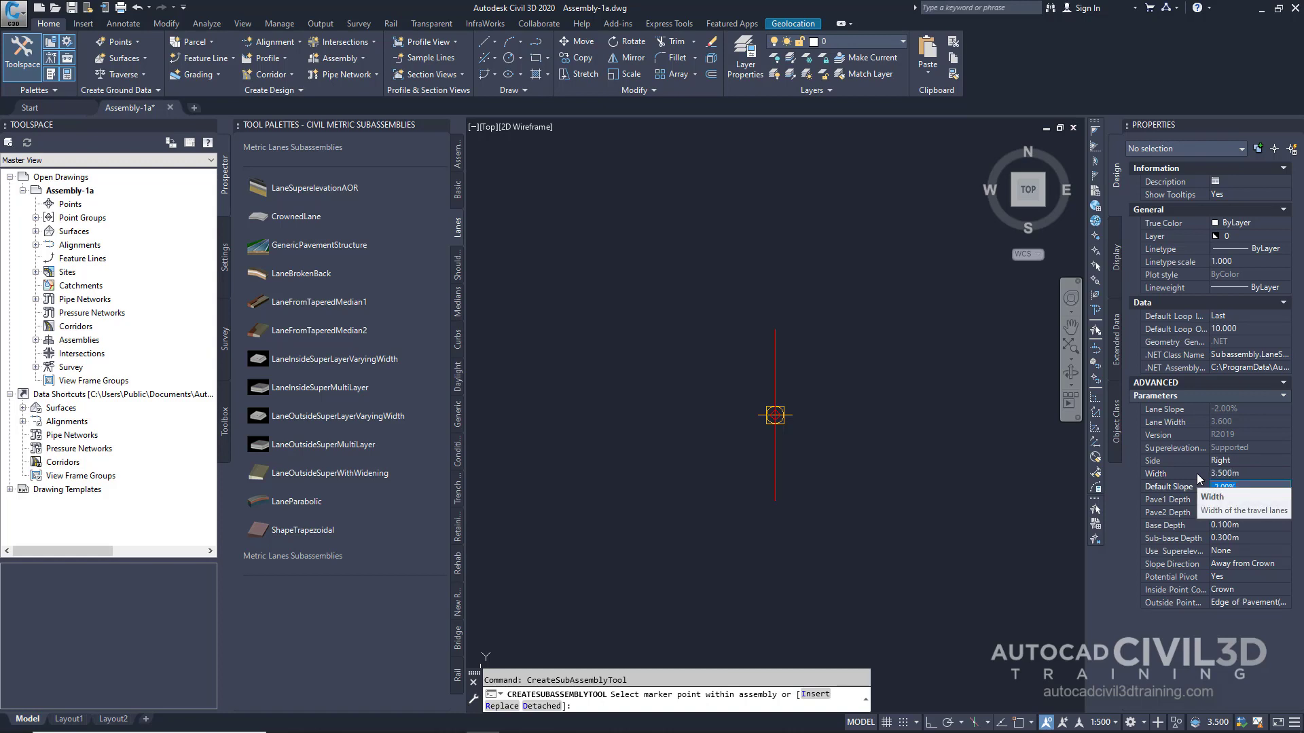
{"action": "left_click", "coordinate": [1233, 578]}
{"action": "left_click", "coordinate": [1246, 580]}
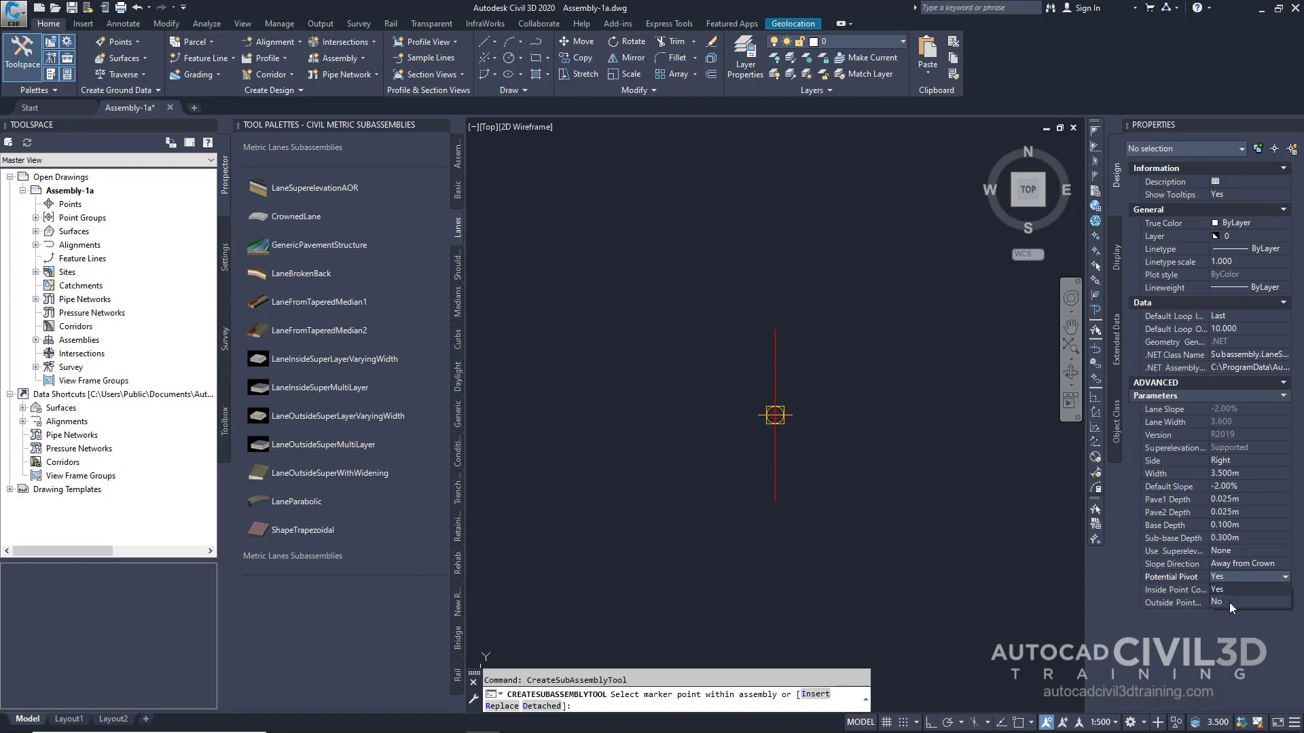
{"action": "left_click", "coordinate": [1229, 602]}
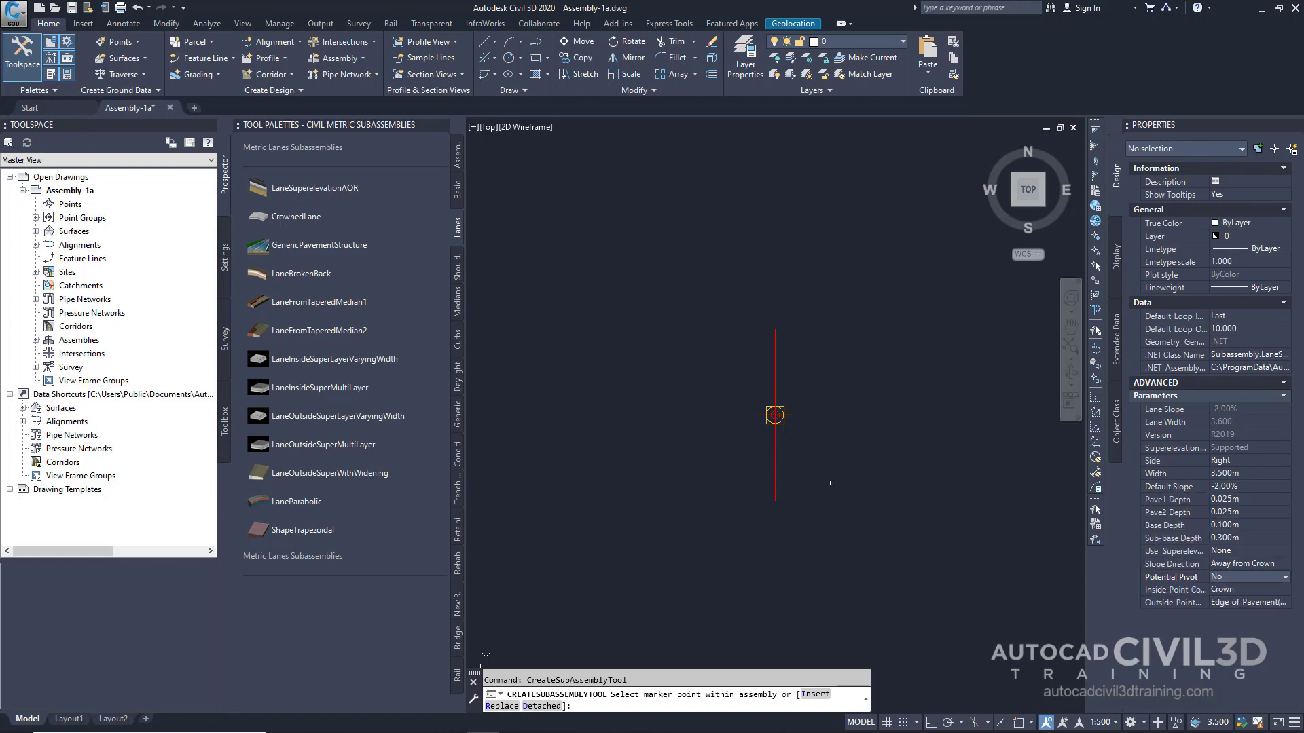
{"action": "scroll", "coordinate": [781, 421], "scroll_direction": "up", "scroll_amount": 6}
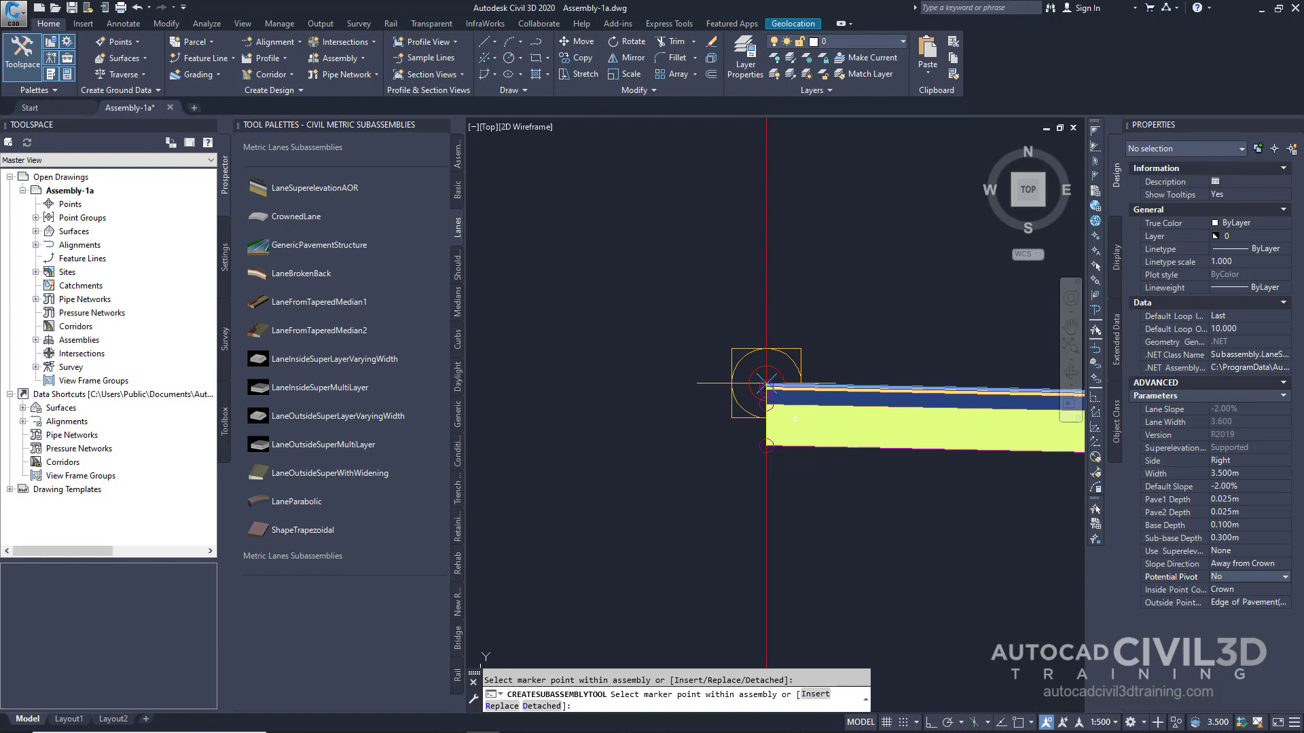
{"action": "left_click", "coordinate": [740, 445]}
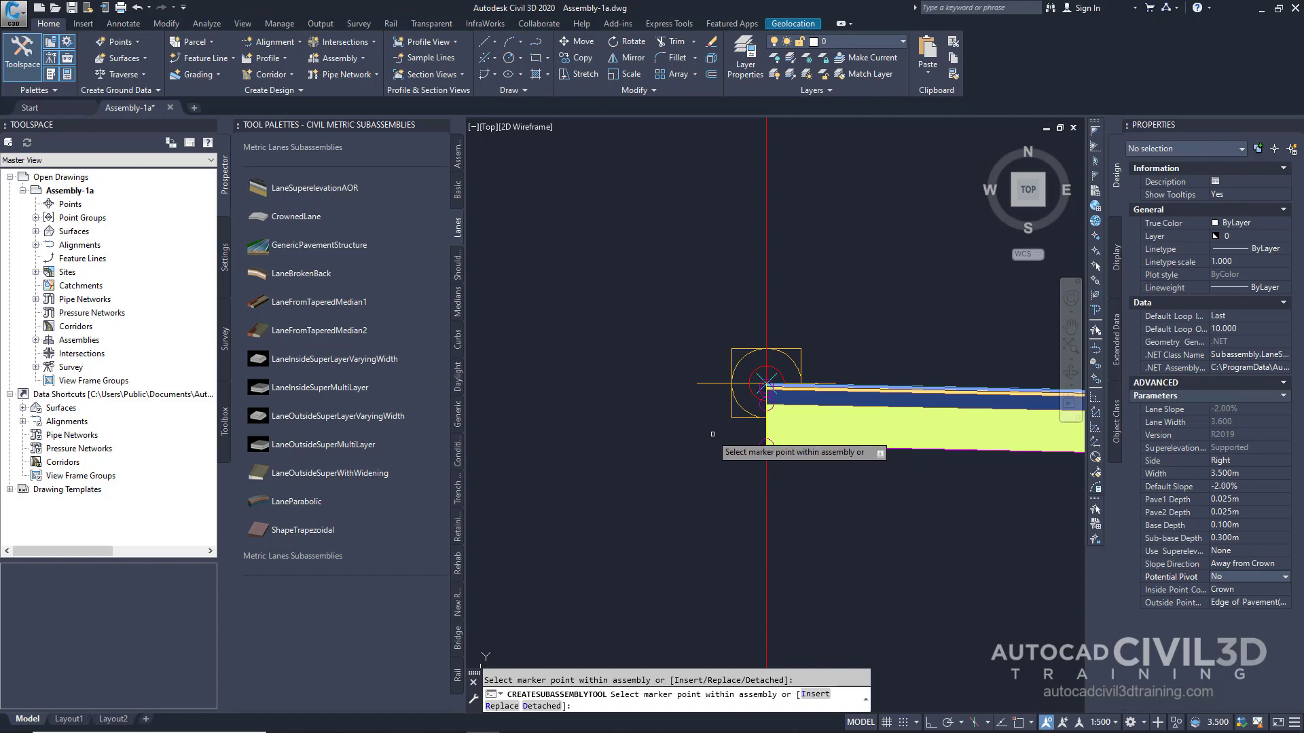
- Attach UrbanCurbGutterGeneral from the Curbs palette to the lane's outer top marker
{"action": "left_click", "coordinate": [458, 340]}
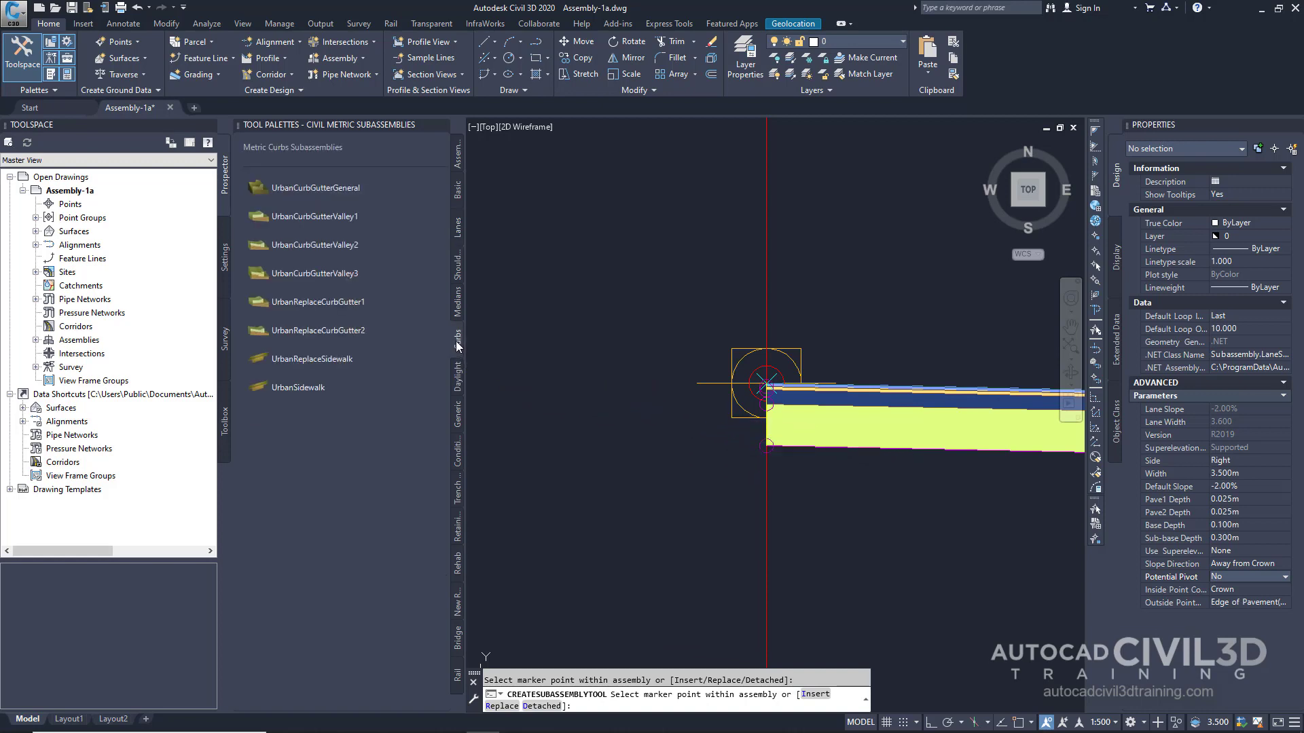
{"action": "left_click", "coordinate": [354, 189]}
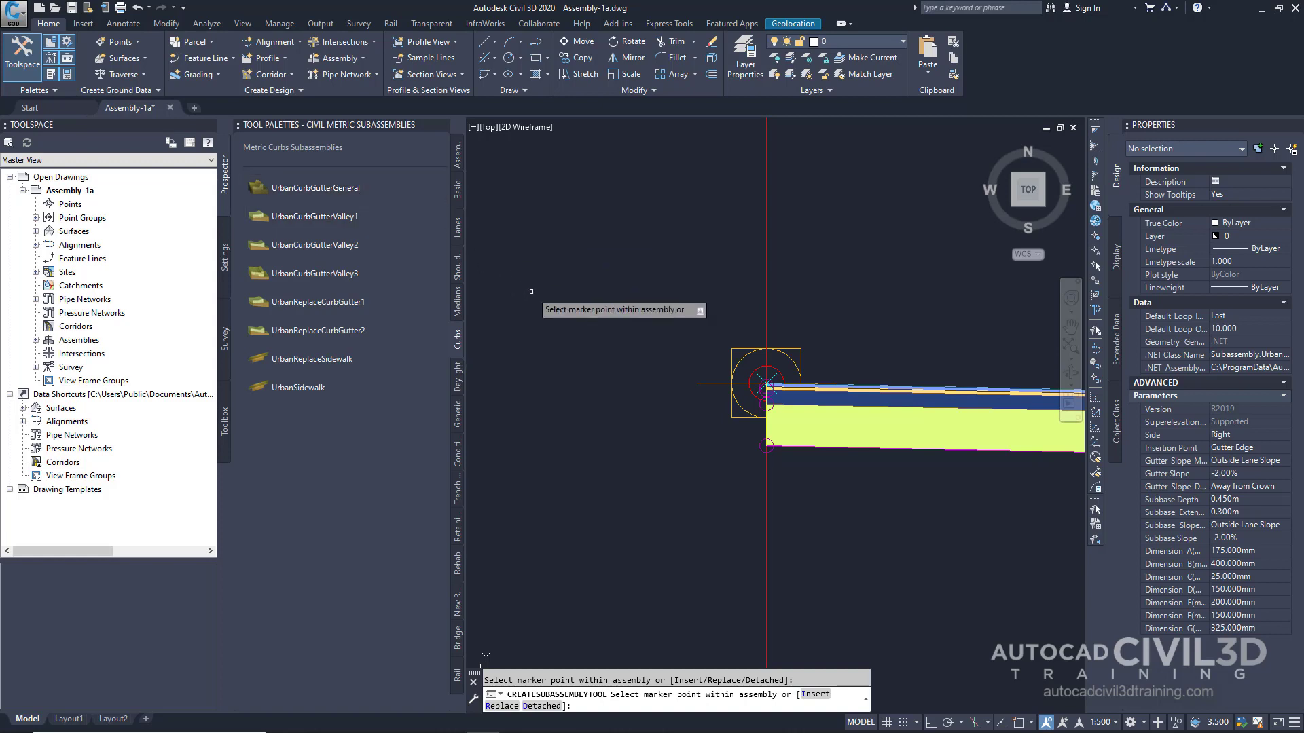
{"action": "mouse_move", "coordinate": [767, 367]}
{"action": "middle_mouse_down"}
{"action": "mouse_move", "coordinate": [526, 378]}
{"action": "mouse_move", "coordinate": [598, 378]}
{"action": "middle_mouse_up"}
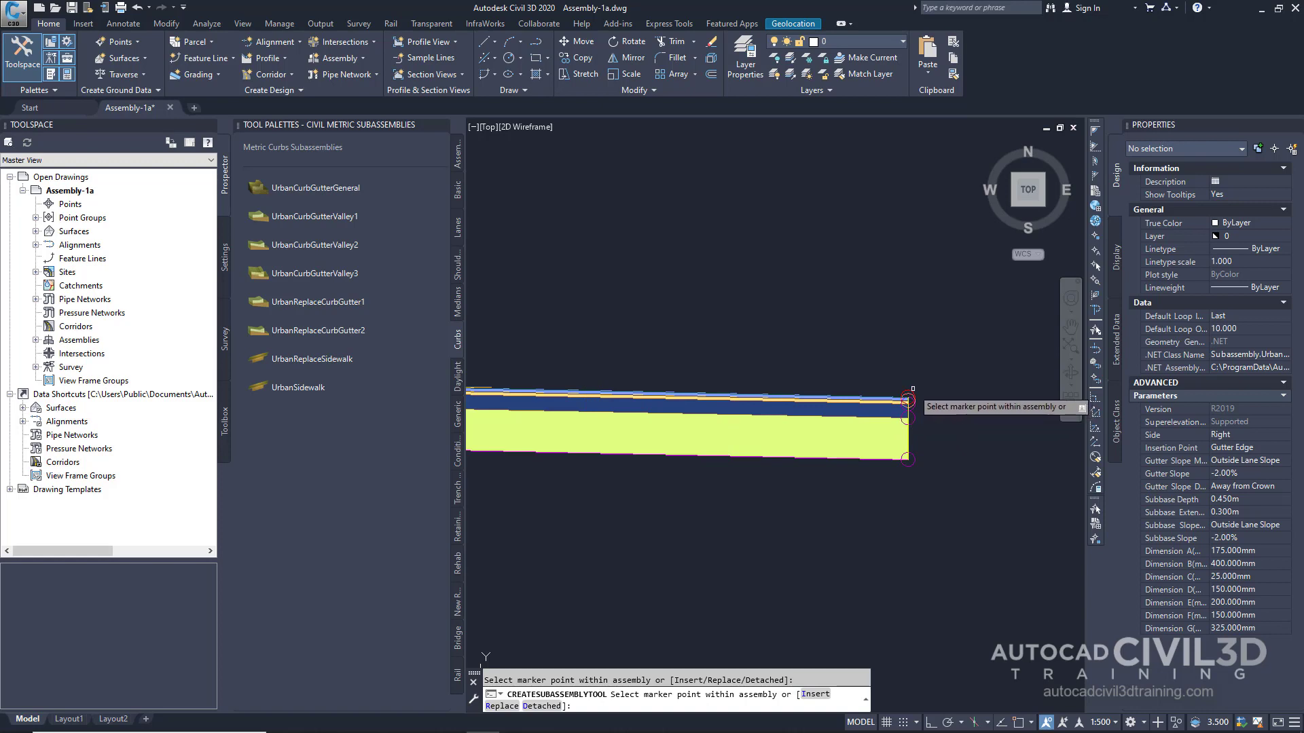
{"action": "scroll", "coordinate": [909, 400], "scroll_direction": "up", "scroll_amount": 5}
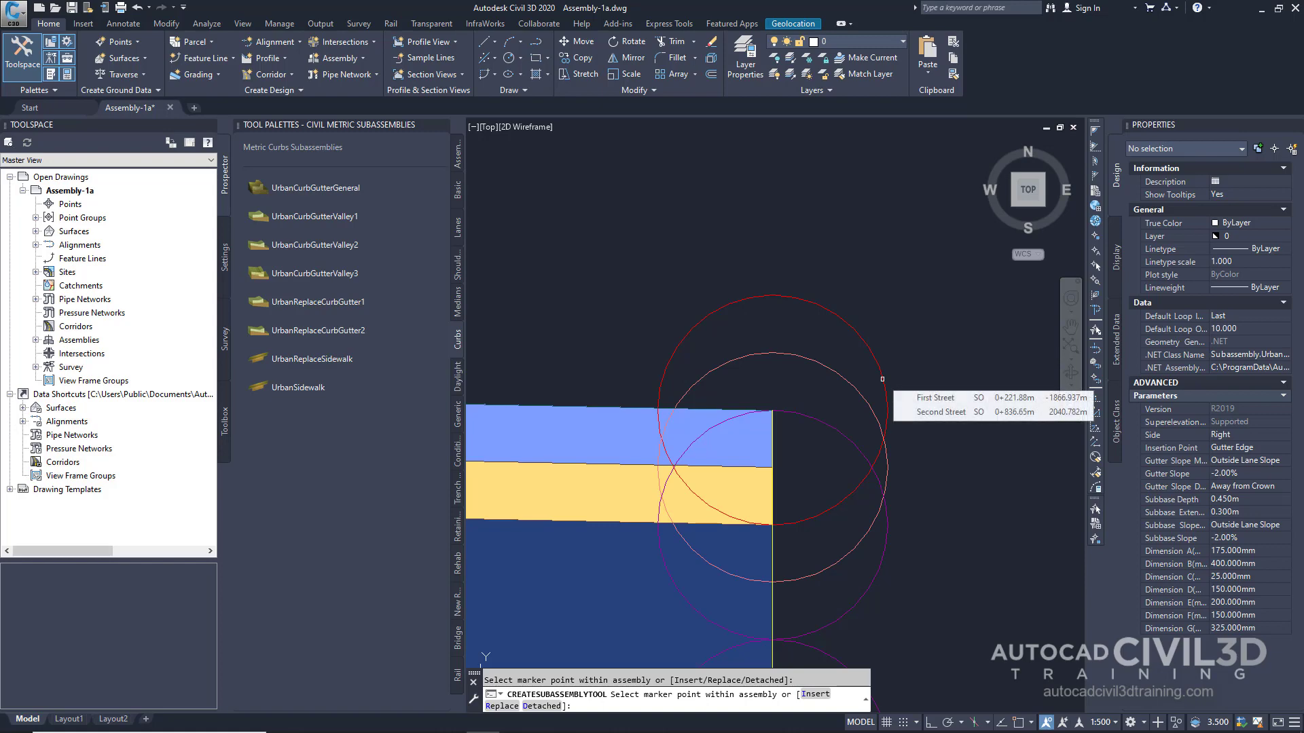
{"action": "left_click", "coordinate": [882, 379]}
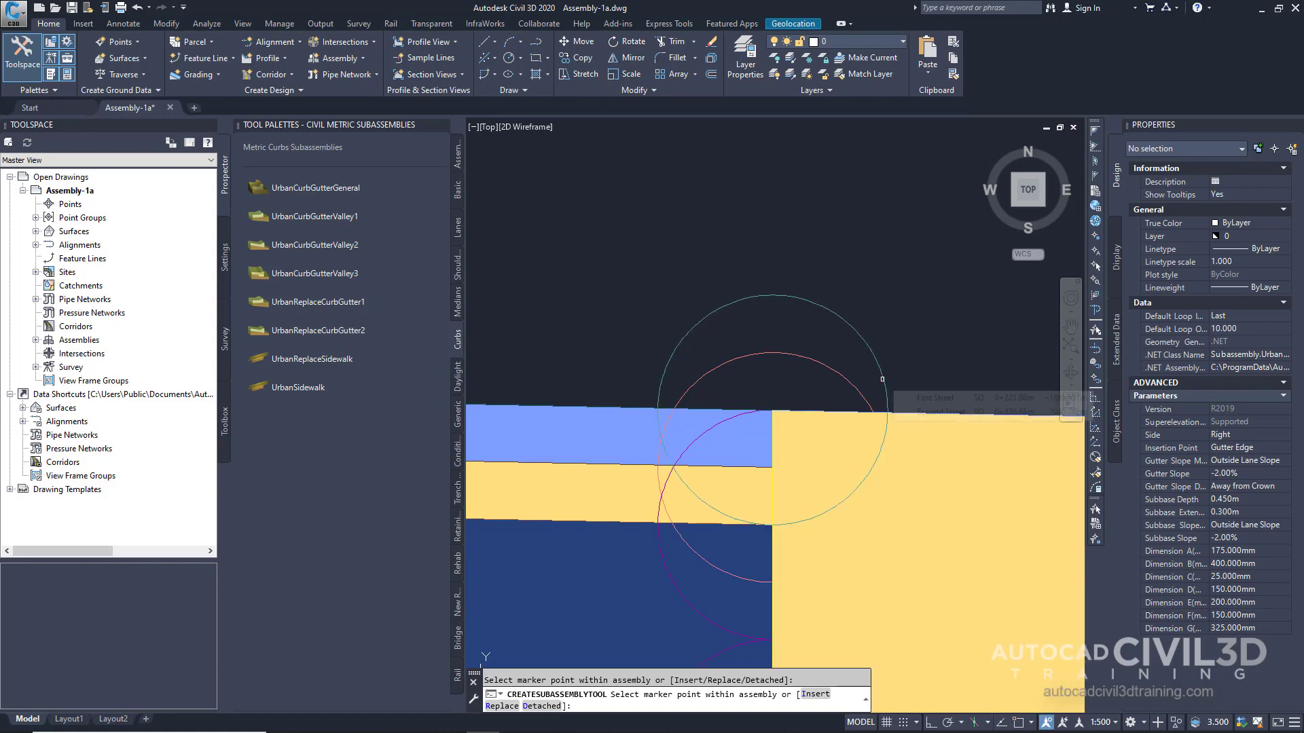
{"action": "scroll", "coordinate": [756, 264], "scroll_direction": "down", "scroll_amount": 3}
{"action": "key", "text": "Escape"}
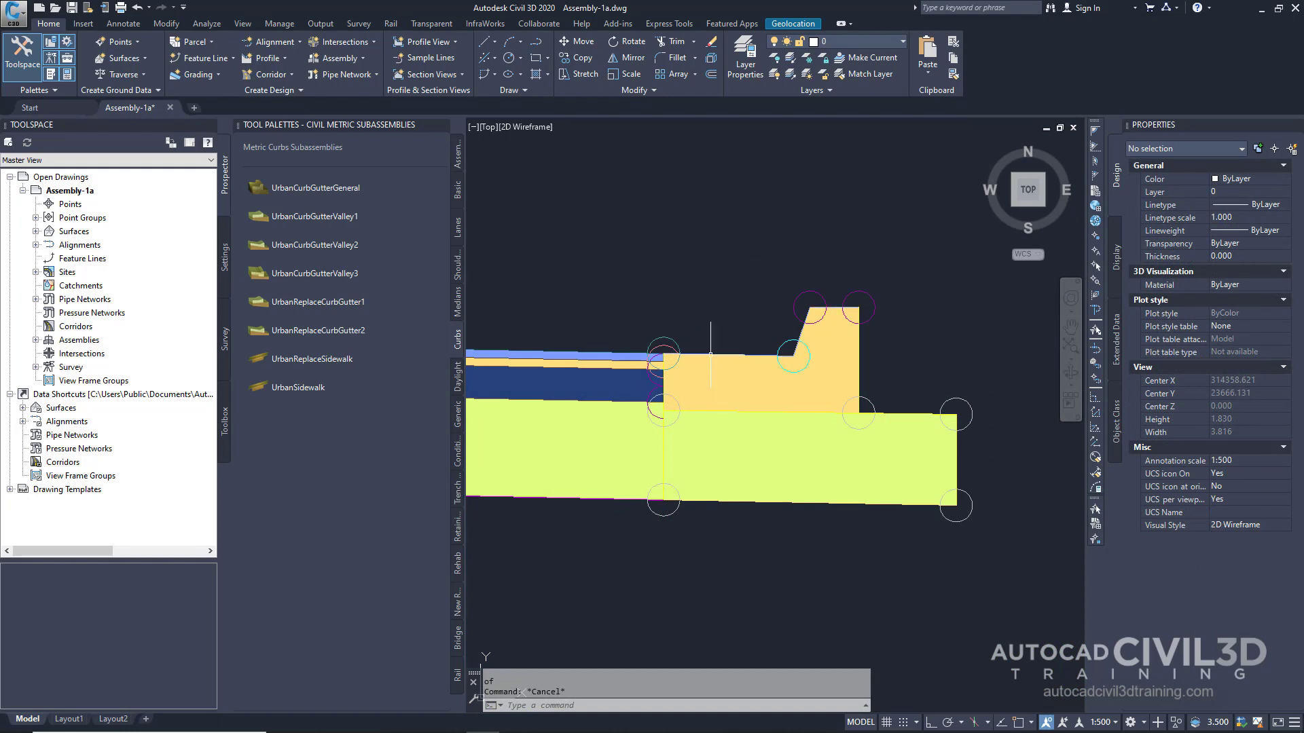
- Select the curb and move its insertion grip to the lane endpoint with END snap
{"action": "mouse_move", "coordinate": [658, 352]}
{"action": "left_click", "coordinate": [747, 331]}
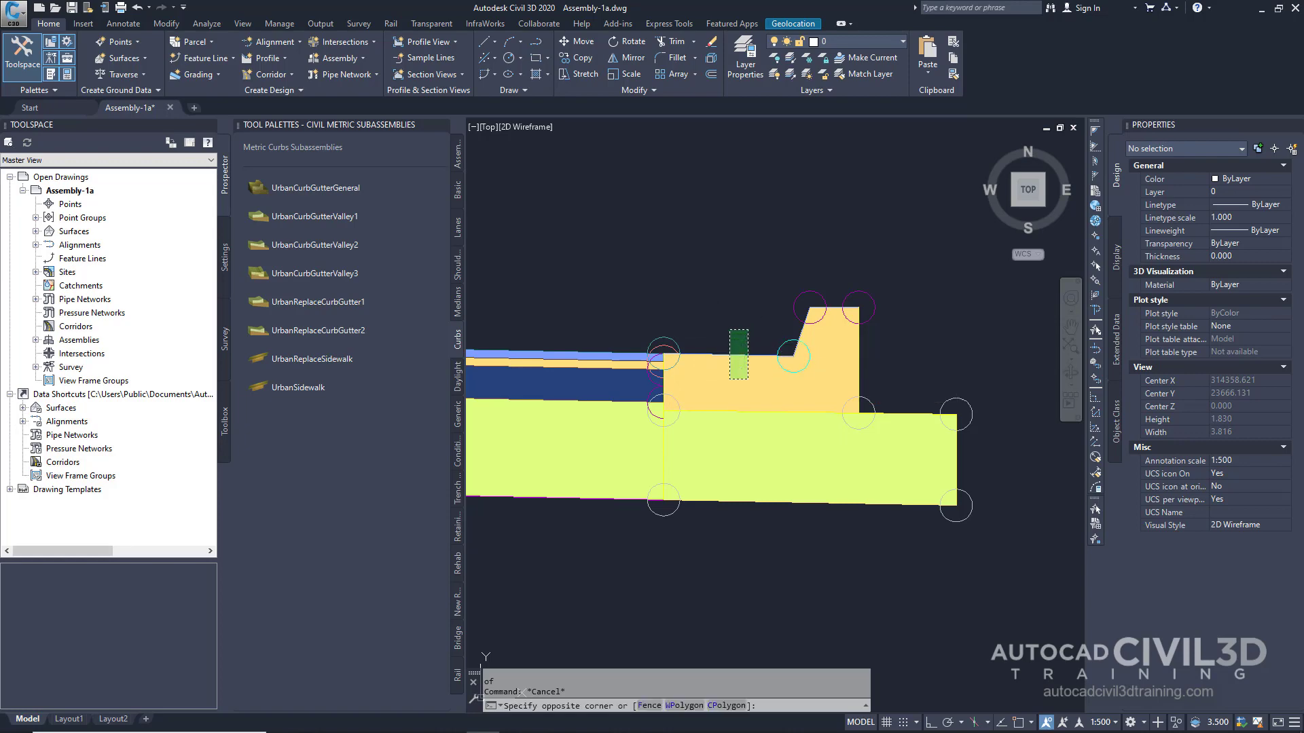
{"action": "left_click", "coordinate": [731, 372]}
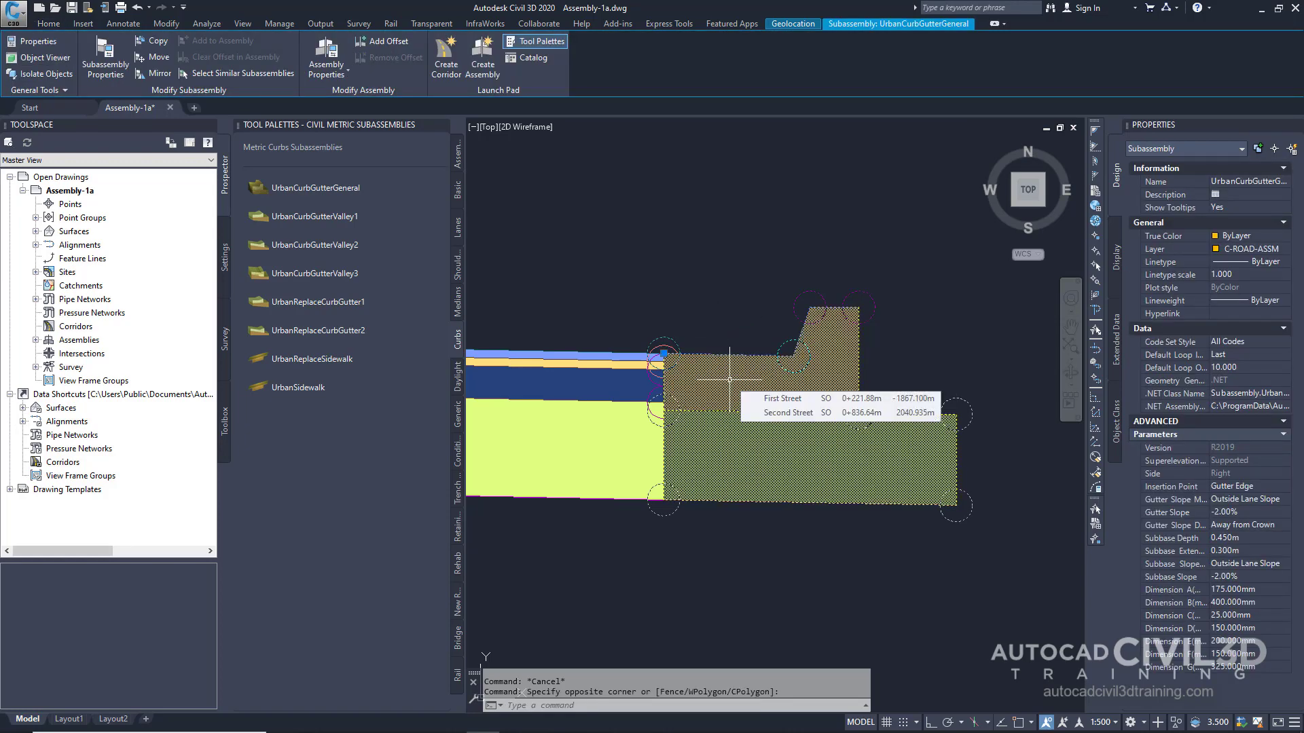
{"action": "scroll", "coordinate": [673, 366], "scroll_direction": "up", "scroll_amount": 3}
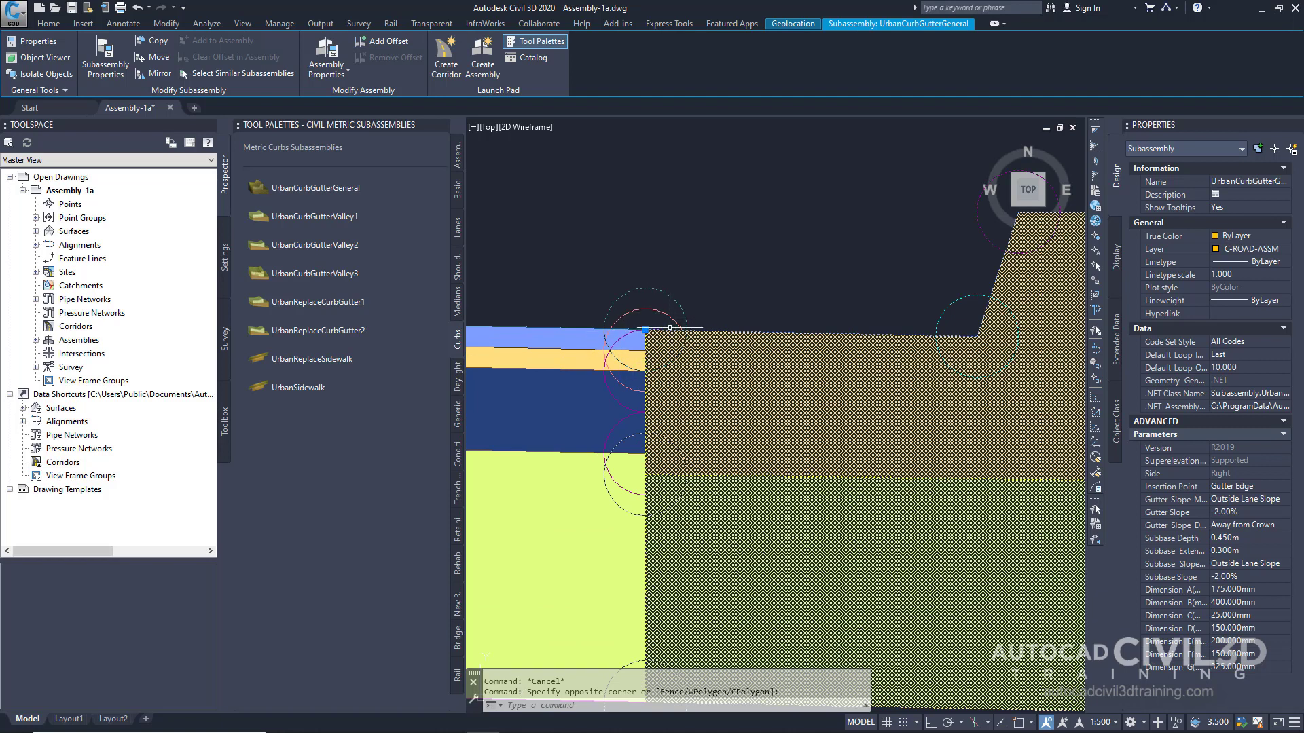
{"action": "left_click", "coordinate": [645, 329]}
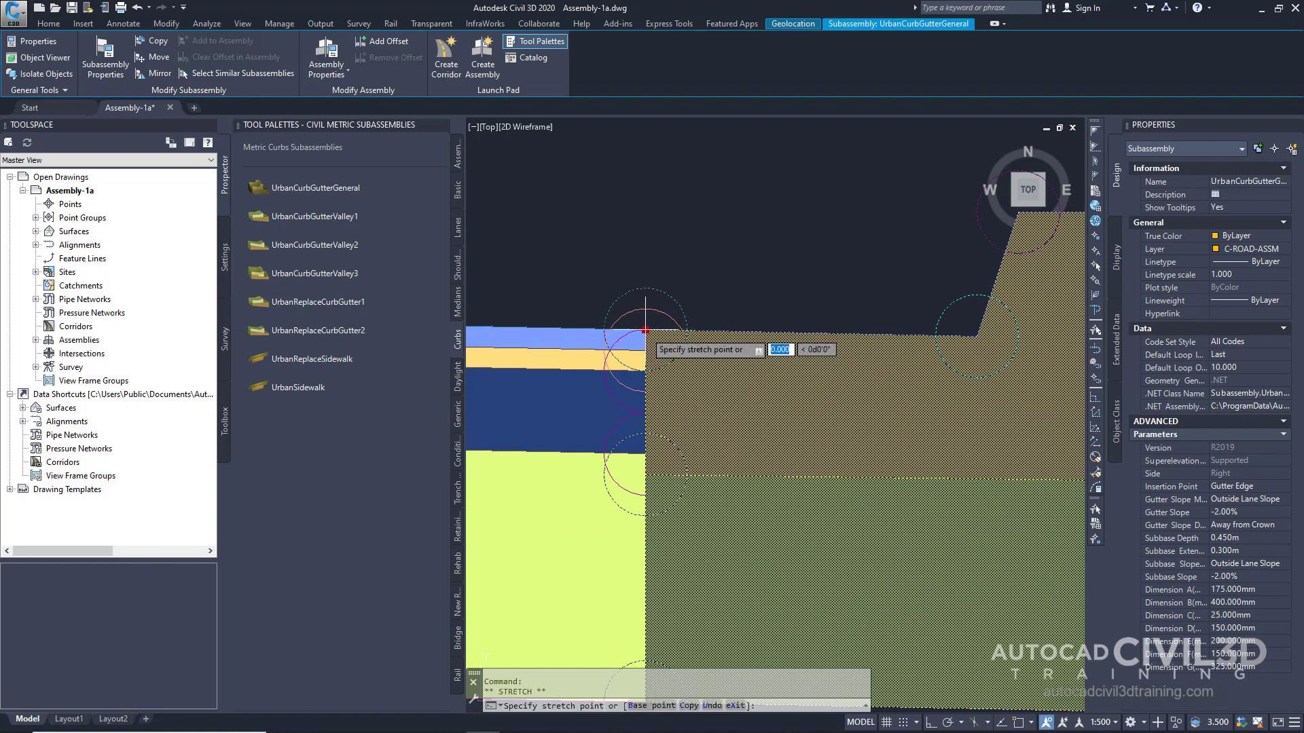
{"action": "scroll", "coordinate": [645, 329], "scroll_direction": "down", "scroll_amount": 3}
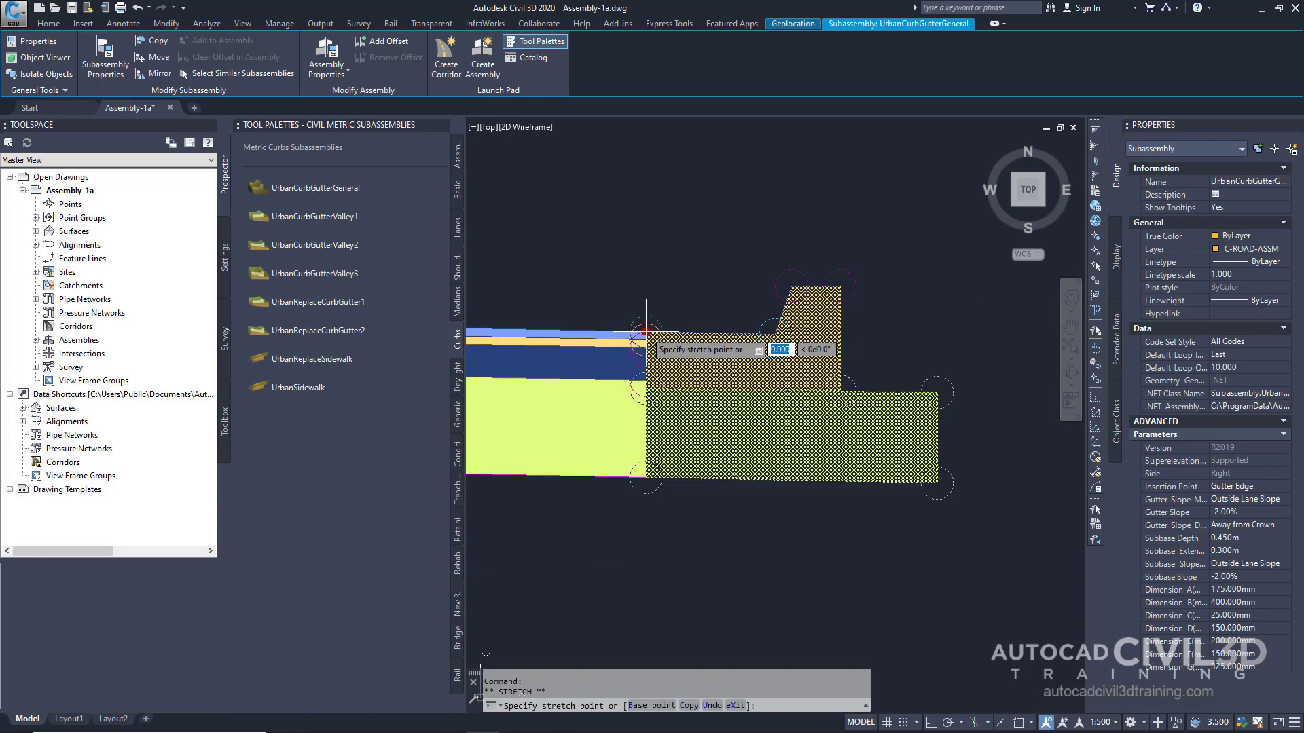
{"action": "left_click", "coordinate": [735, 305]}
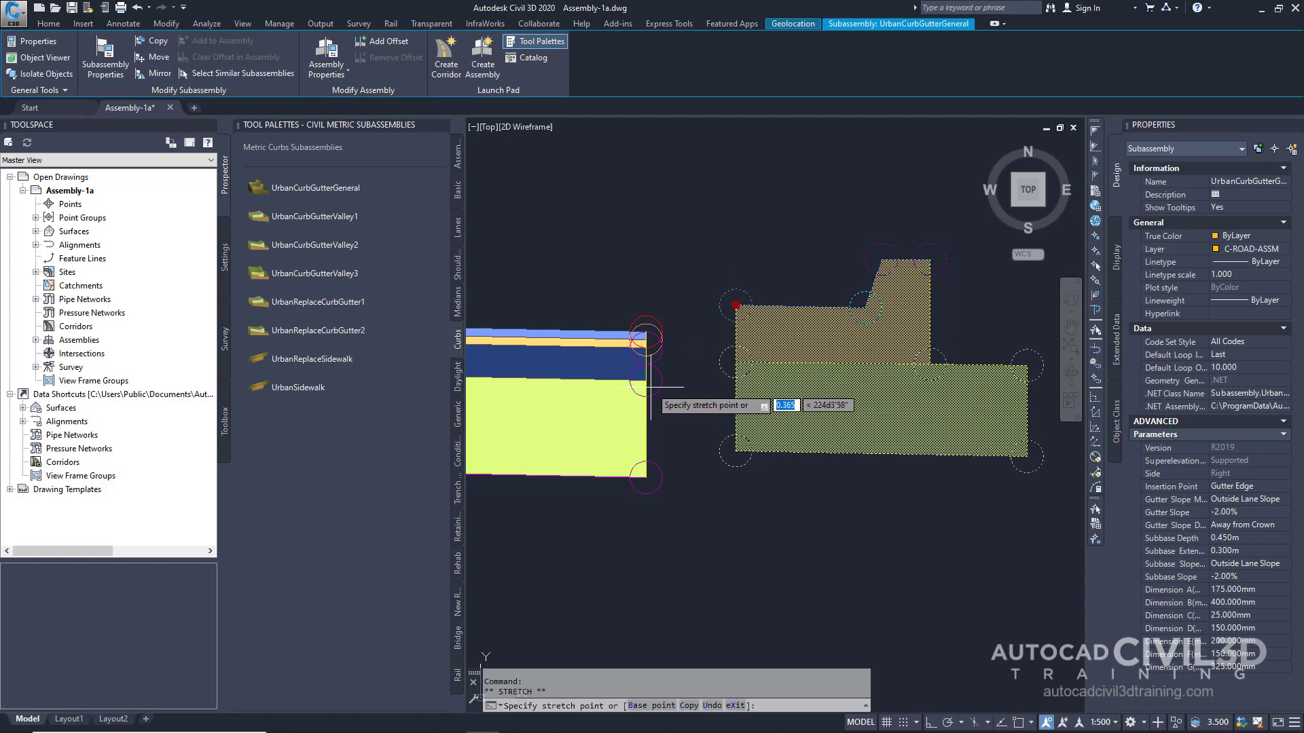
{"action": "scroll", "coordinate": [653, 386], "scroll_direction": "up", "scroll_amount": 5}
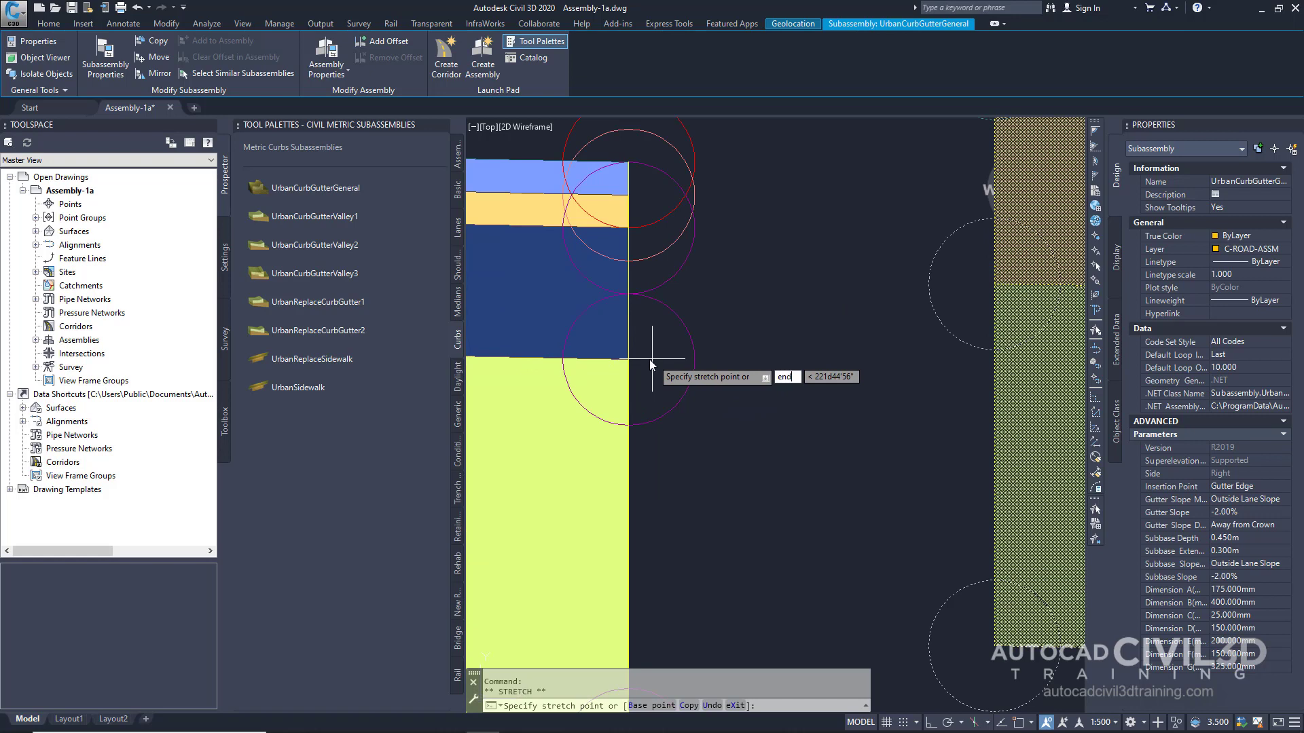
{"action": "type", "text": "end"}
{"action": "key", "text": "Return"}
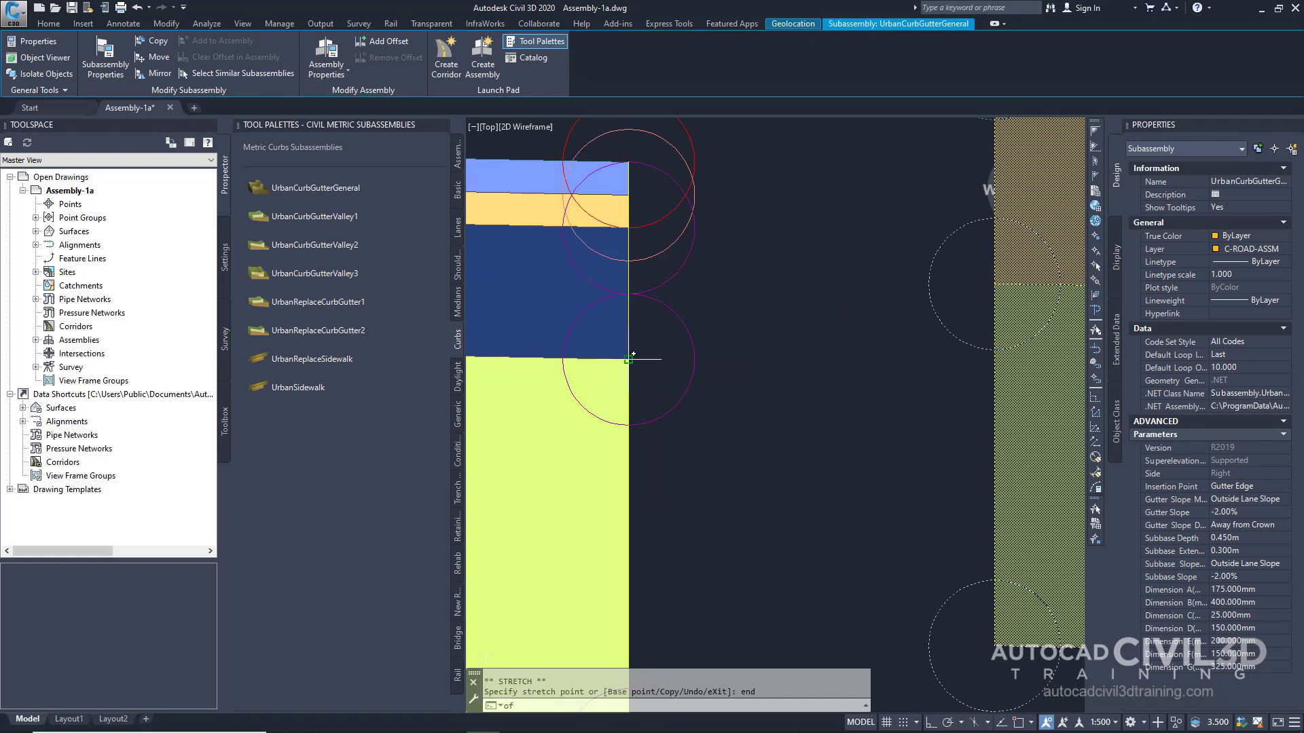
{"action": "left_click", "coordinate": [630, 361]}
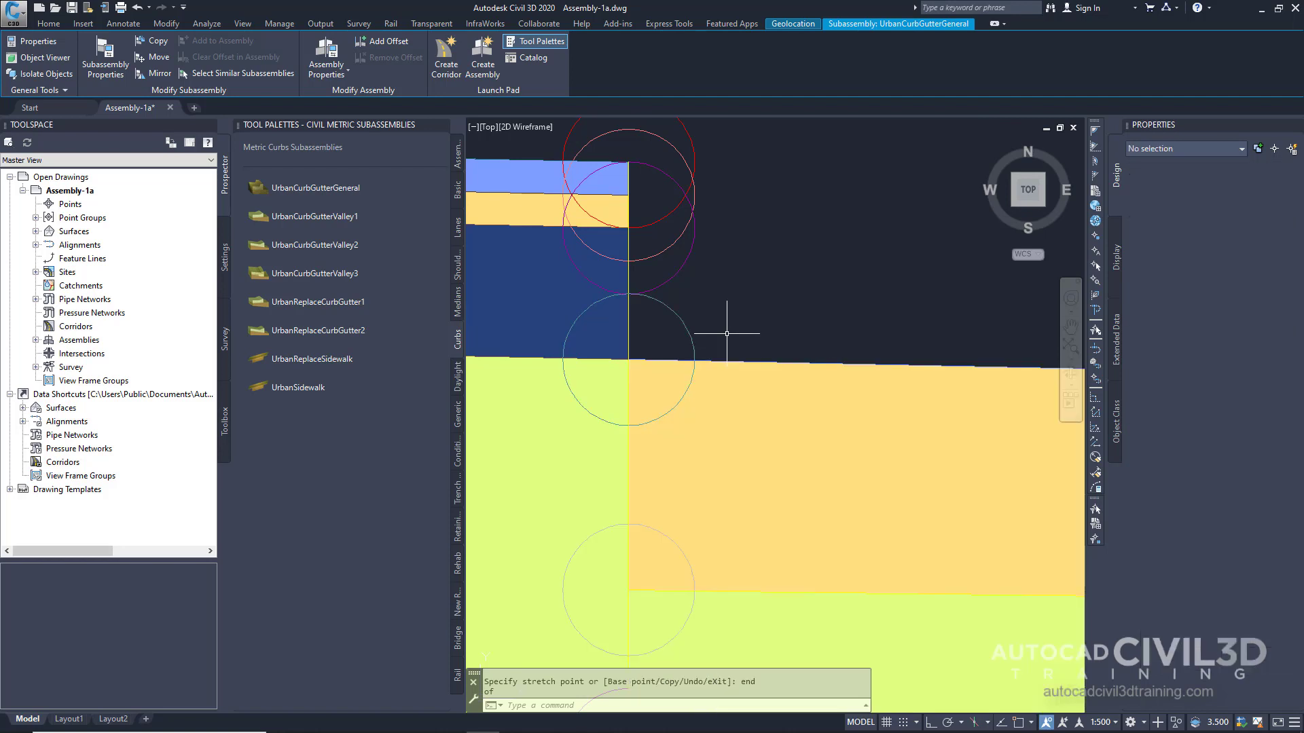
{"action": "key", "text": "Escape"}
{"action": "key", "text": "Escape"}
{"action": "scroll", "coordinate": [730, 331], "scroll_direction": "down", "scroll_amount": 3}
- Reselect the curb and snap its gutter edge to the lane's outer endpoint
{"action": "middle_click_drag", "start_coordinate": [744, 323], "coordinate": [720, 354]}
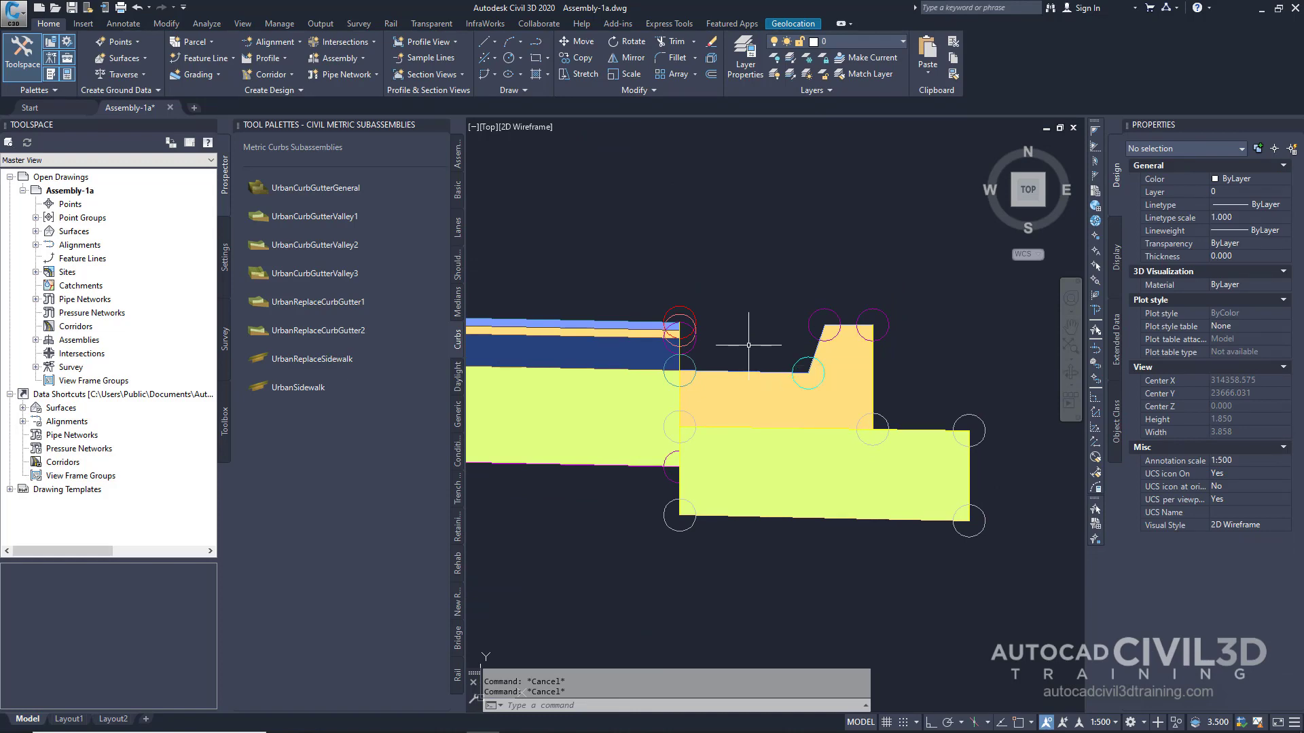
{"action": "left_click", "coordinate": [749, 346]}
{"action": "left_click", "coordinate": [731, 393]}
{"action": "scroll", "coordinate": [699, 379], "scroll_direction": "up", "scroll_amount": 5}
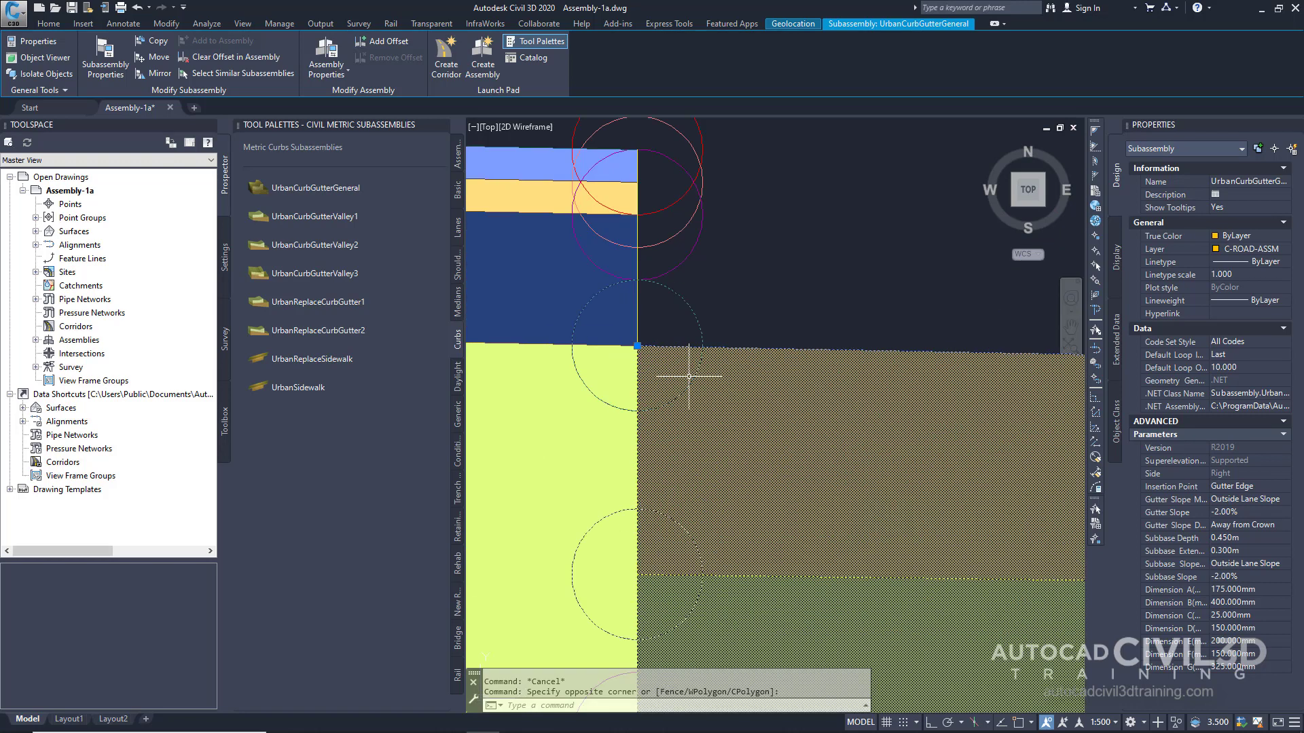
{"action": "left_click", "coordinate": [637, 346]}
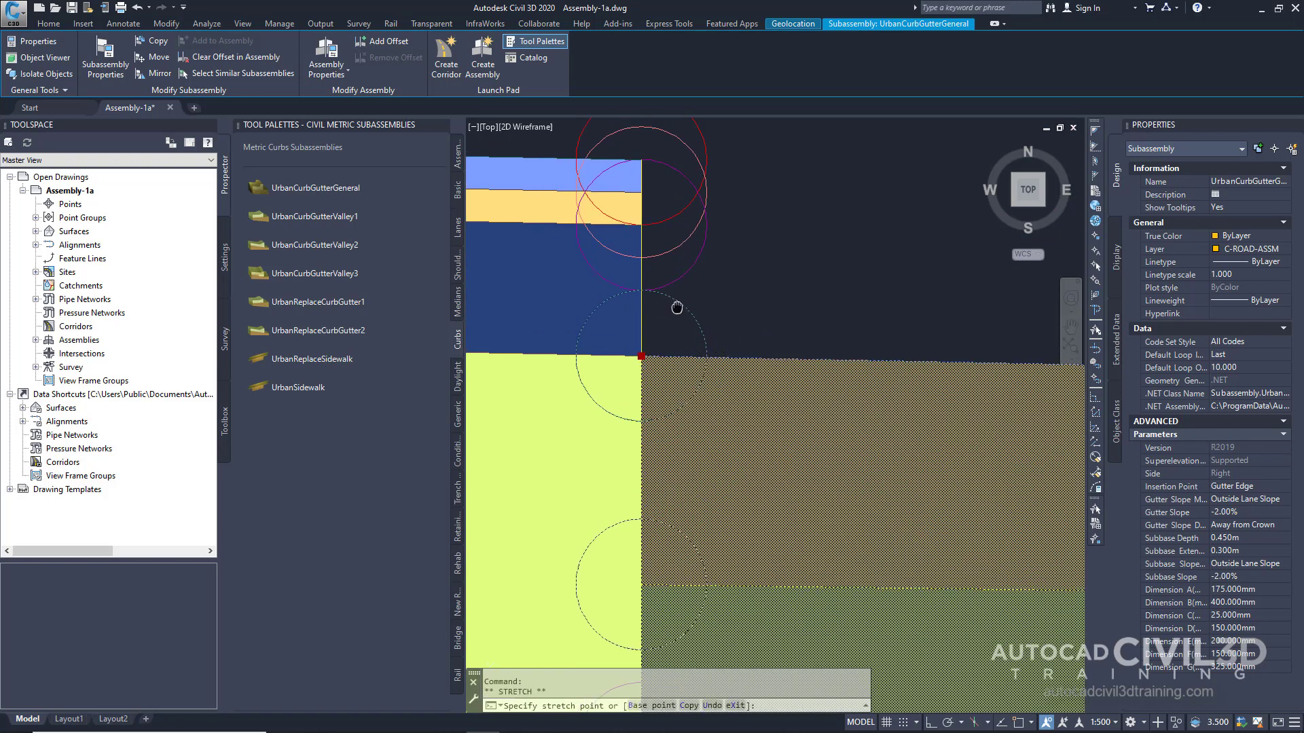
{"action": "scroll", "coordinate": [683, 271], "scroll_direction": "up", "scroll_amount": 4}
{"action": "type", "text": "end"}
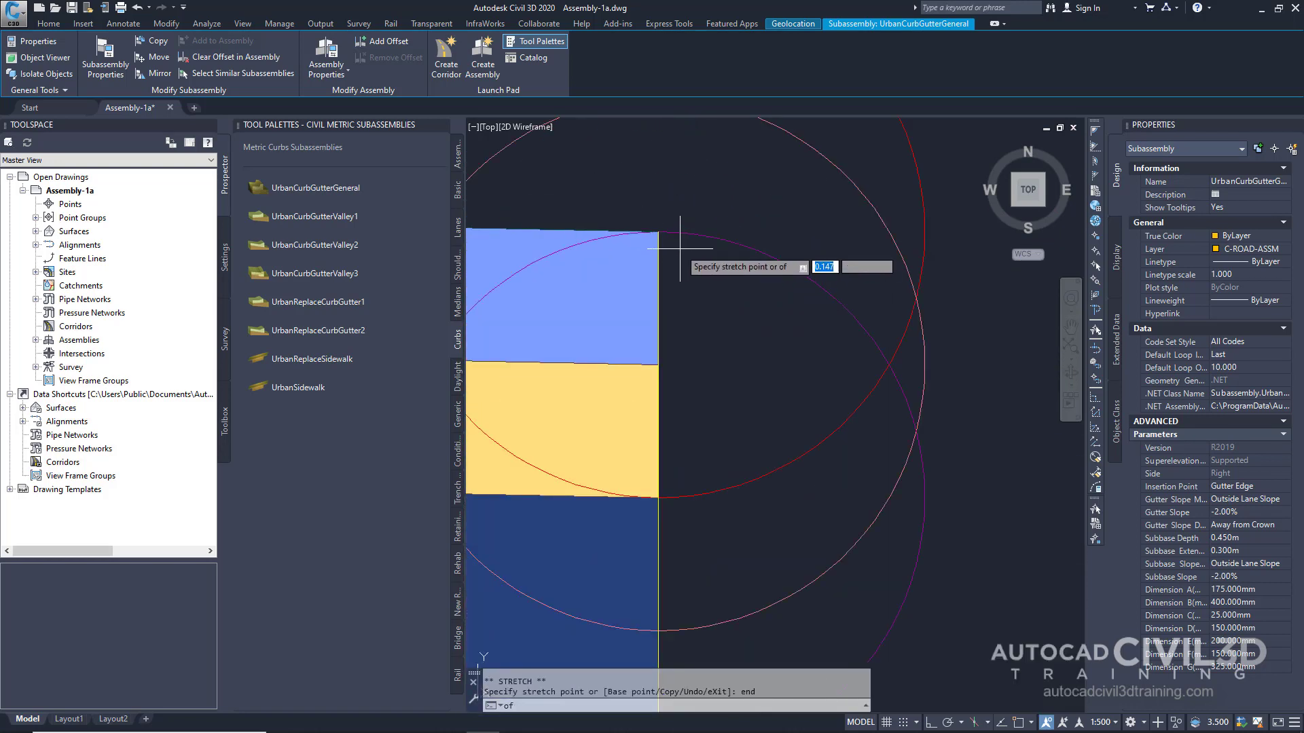
{"action": "key", "text": "Return"}
{"action": "left_click", "coordinate": [662, 227]}
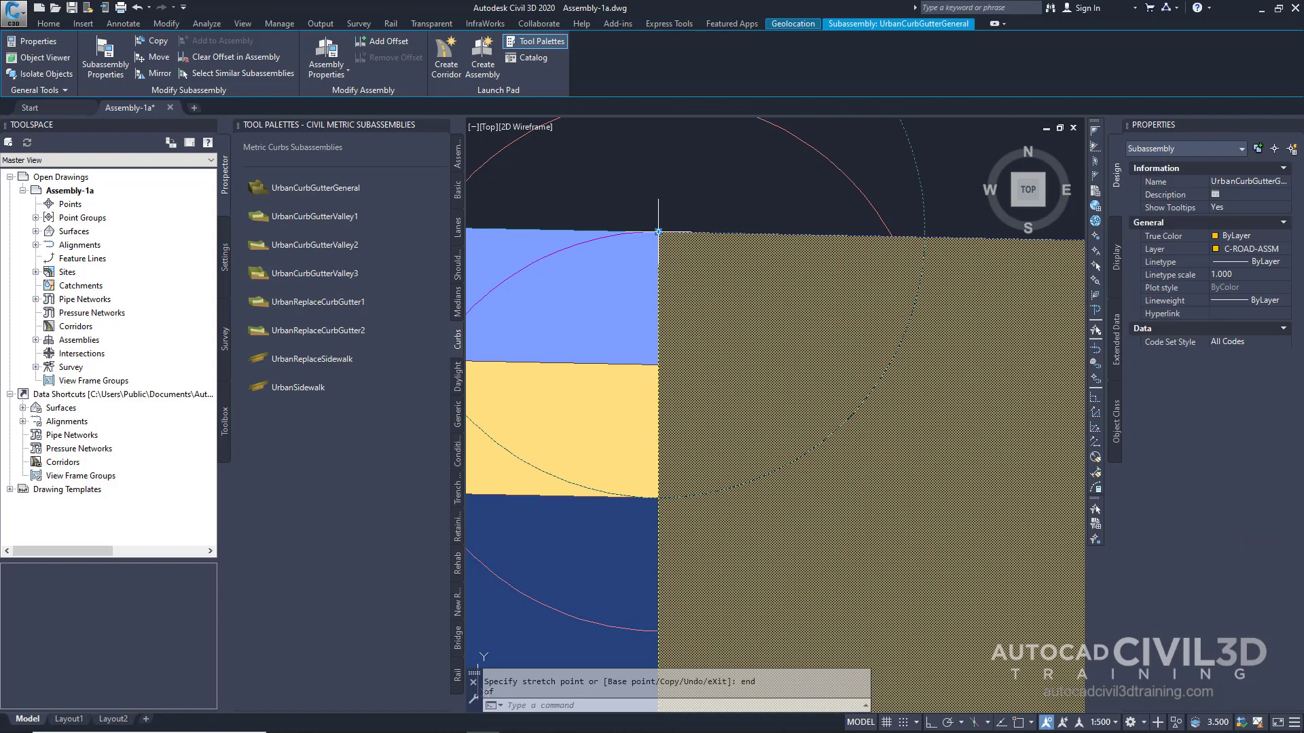
{"action": "scroll", "coordinate": [747, 228], "scroll_direction": "down", "scroll_amount": 3}
{"action": "scroll", "coordinate": [745, 228], "scroll_direction": "down", "scroll_amount": 6}
{"action": "middle_click_drag", "start_coordinate": [745, 229], "coordinate": [747, 346]}
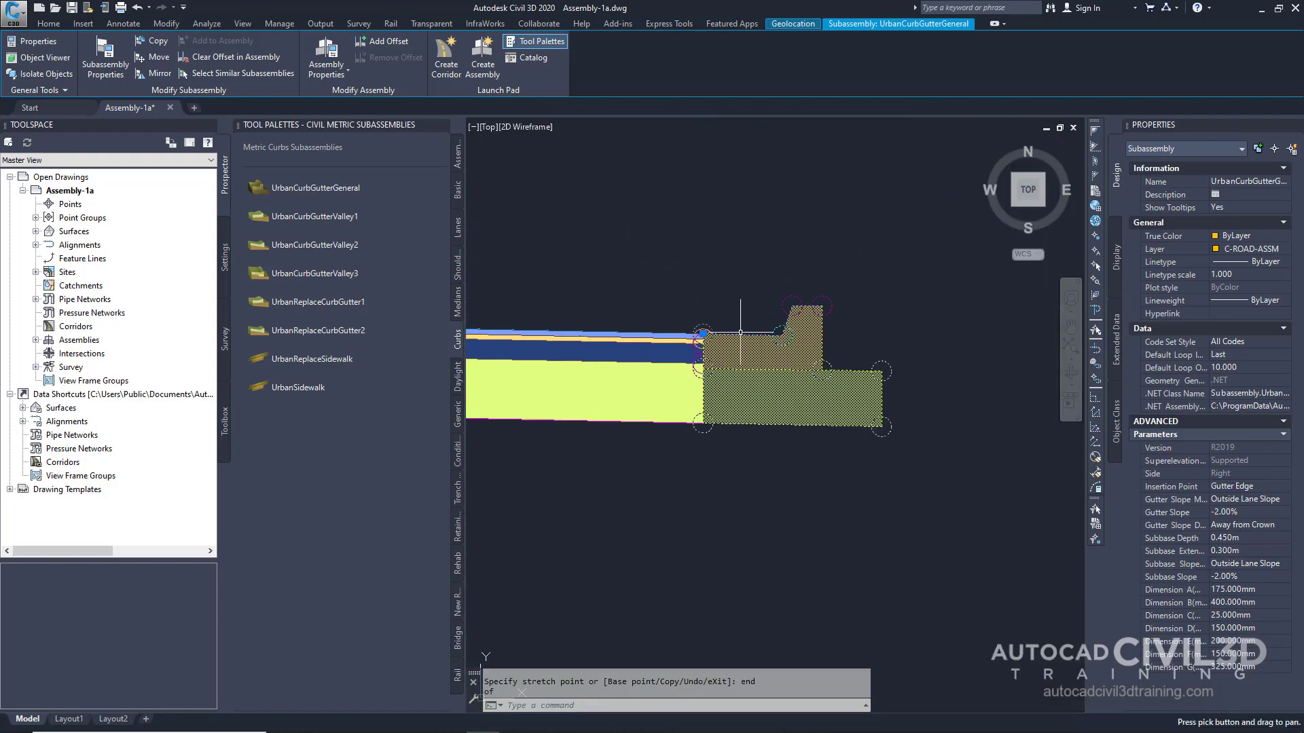
{"action": "key", "text": "Escape"}
{"action": "key", "text": "Escape"}
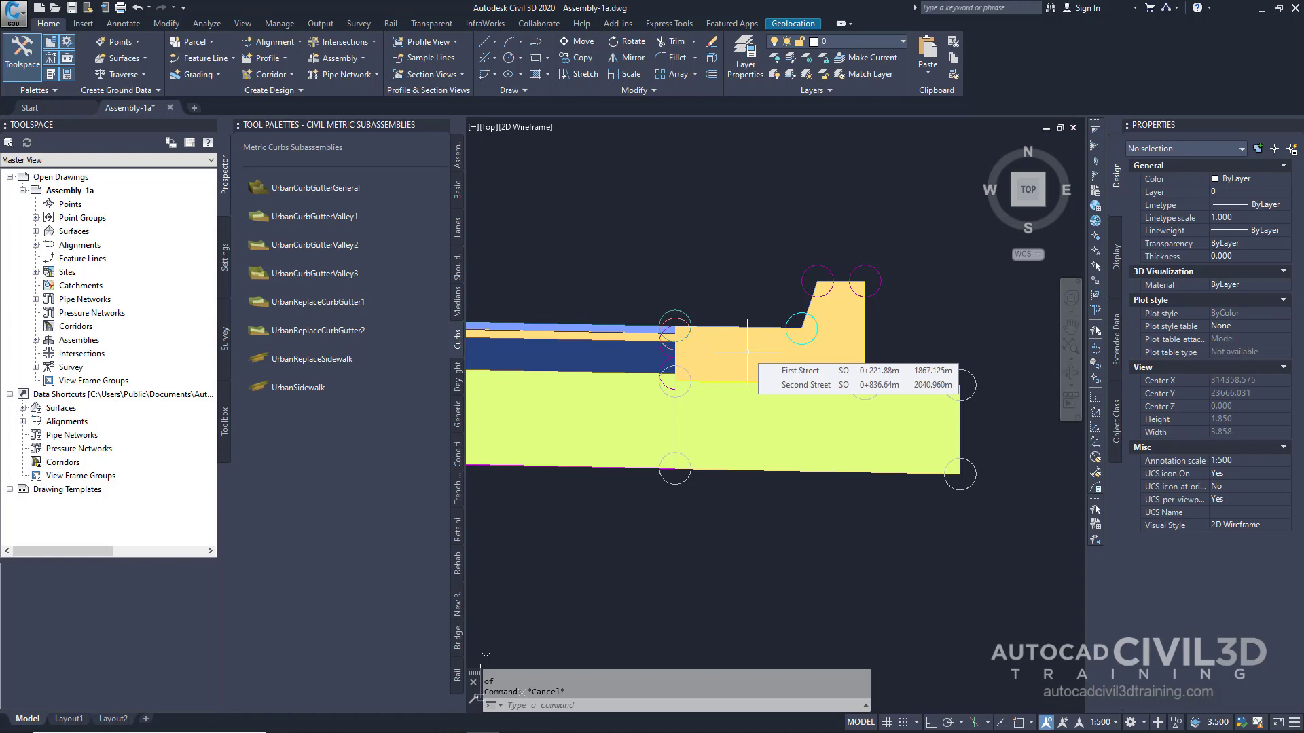
{"action": "scroll", "coordinate": [747, 351], "scroll_direction": "down", "scroll_amount": 2}
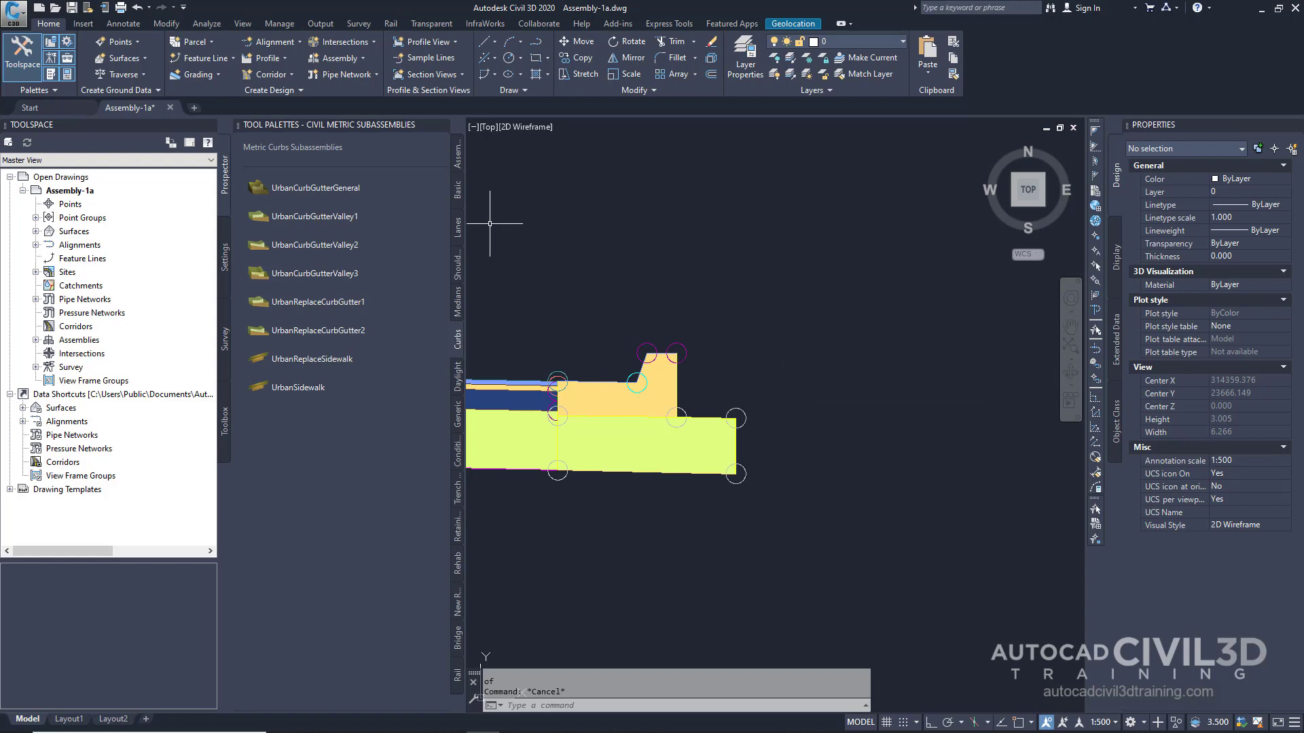
- Pick BasicSidewalk from the Basic palette with Width 1.5 and both Buffer Widths 0.5
{"action": "left_click", "coordinate": [456, 198]}
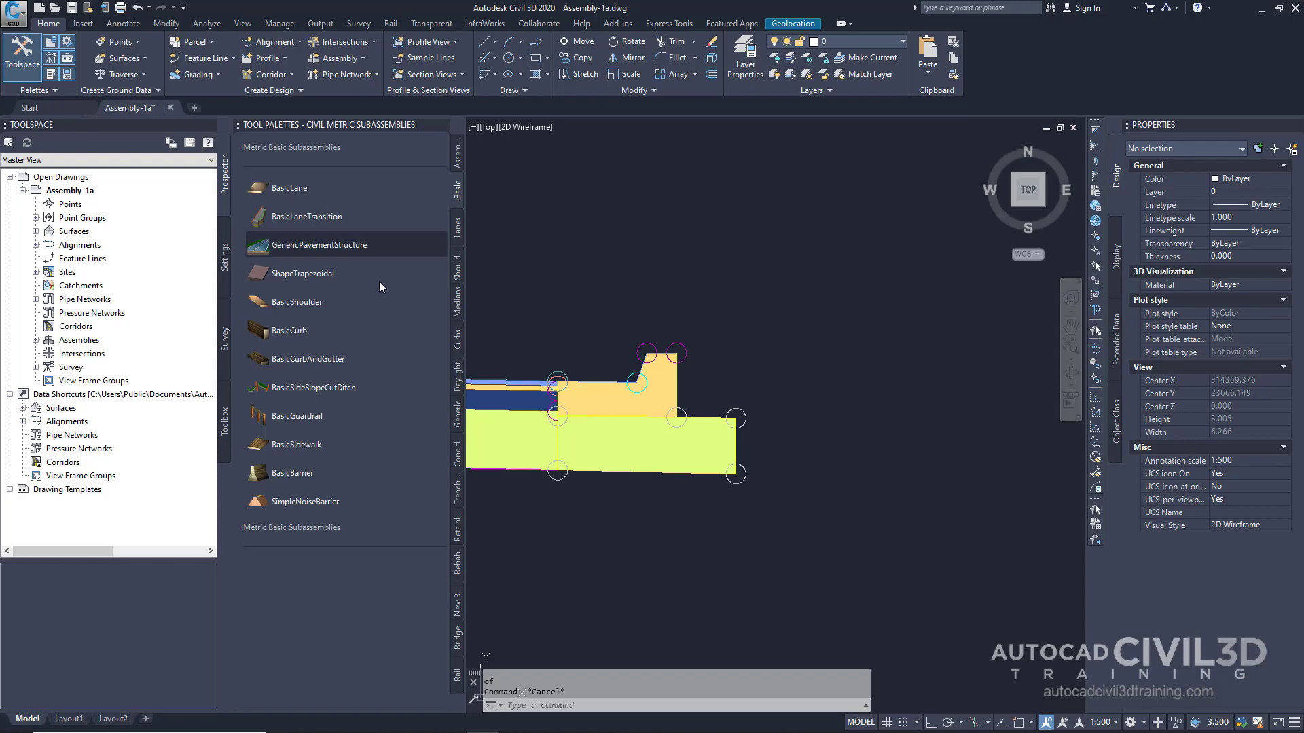
{"action": "left_click", "coordinate": [303, 445]}
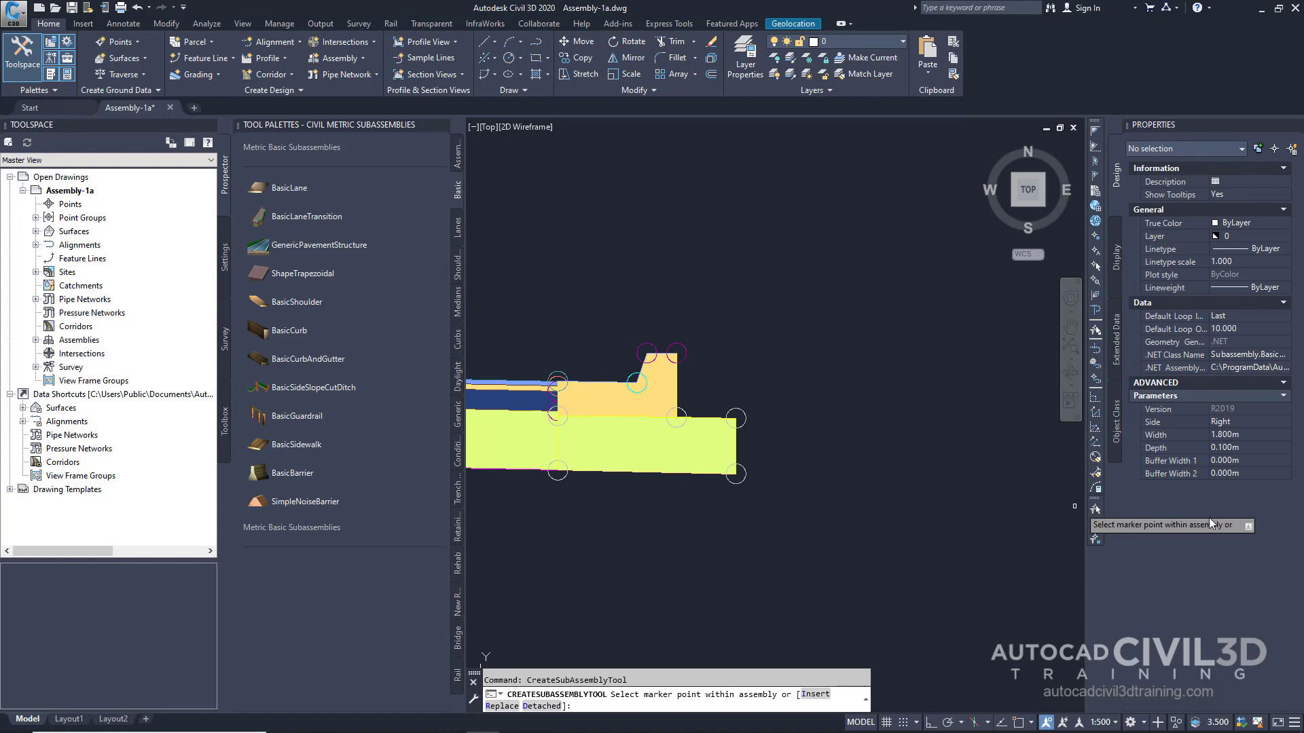
{"action": "left_click", "coordinate": [1247, 436]}
{"action": "type", "text": "1.5"}
{"action": "key", "text": "Tab"}
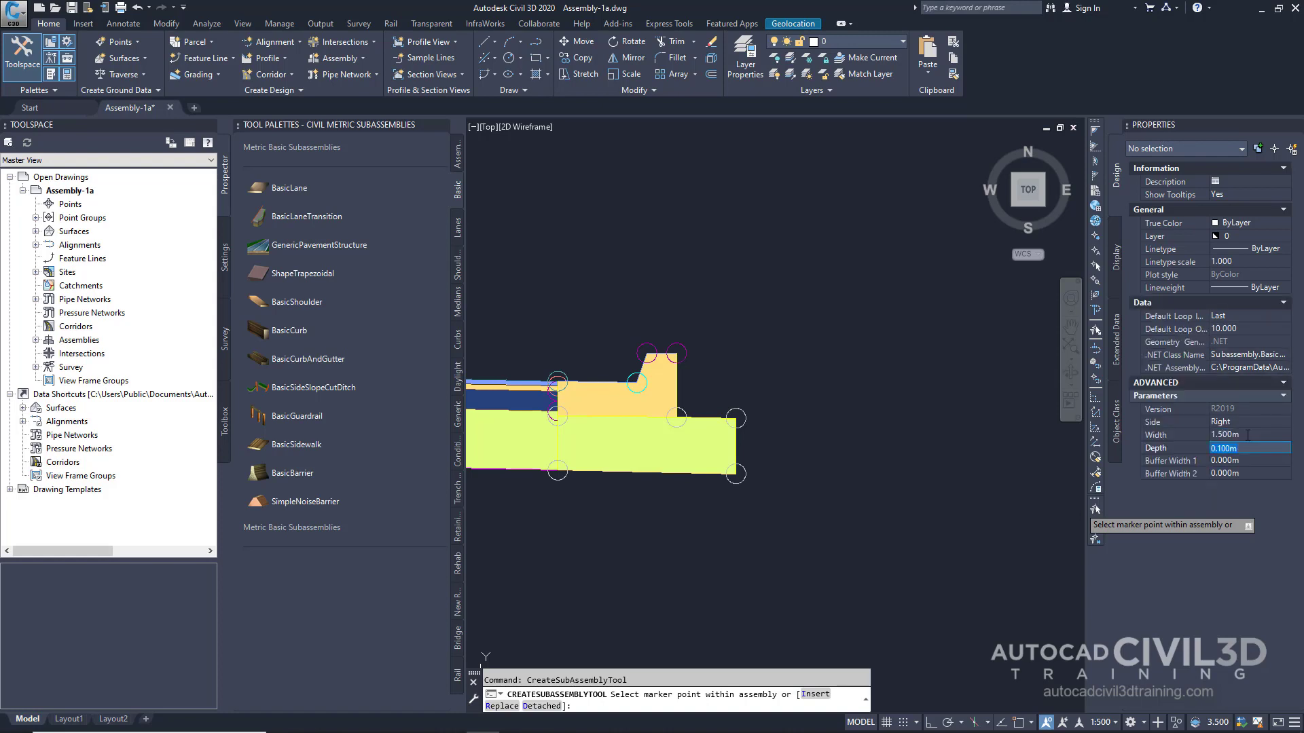
{"action": "left_click", "coordinate": [1243, 462]}
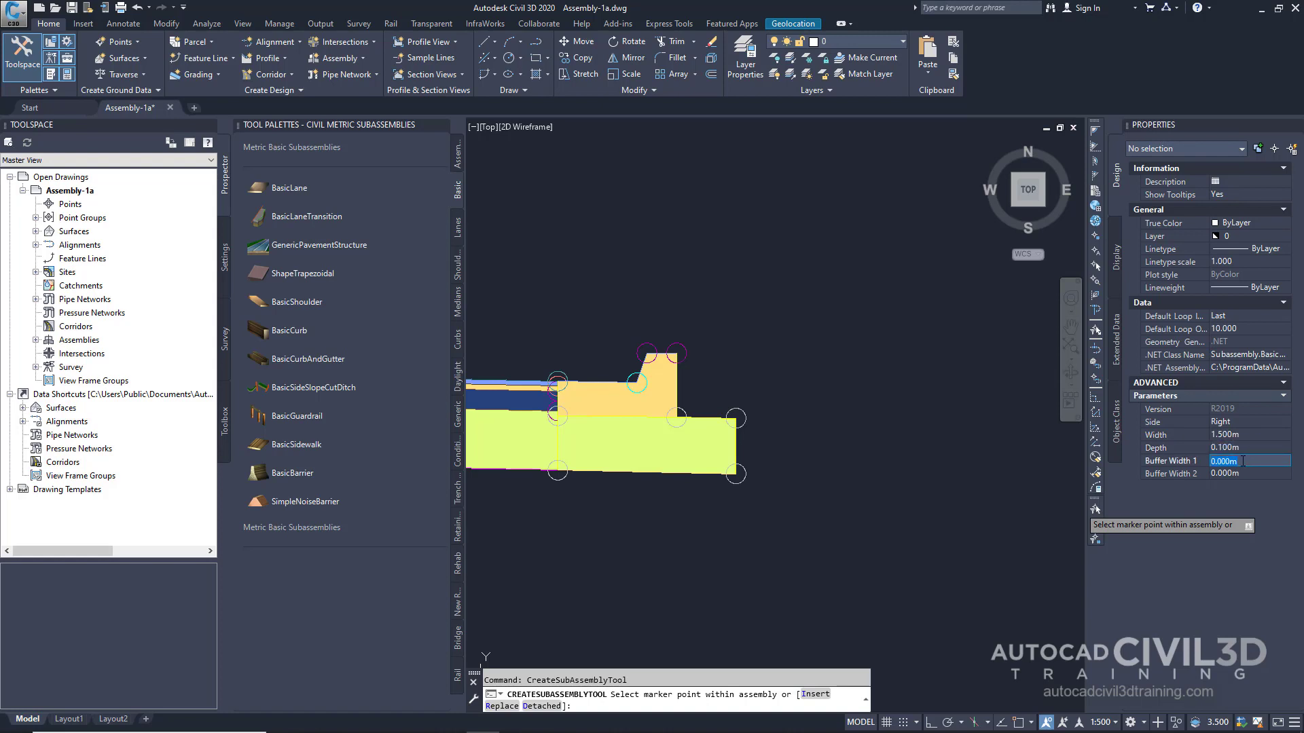
{"action": "key", "text": "BackSpace"}
{"action": "key", "text": "Tab"}
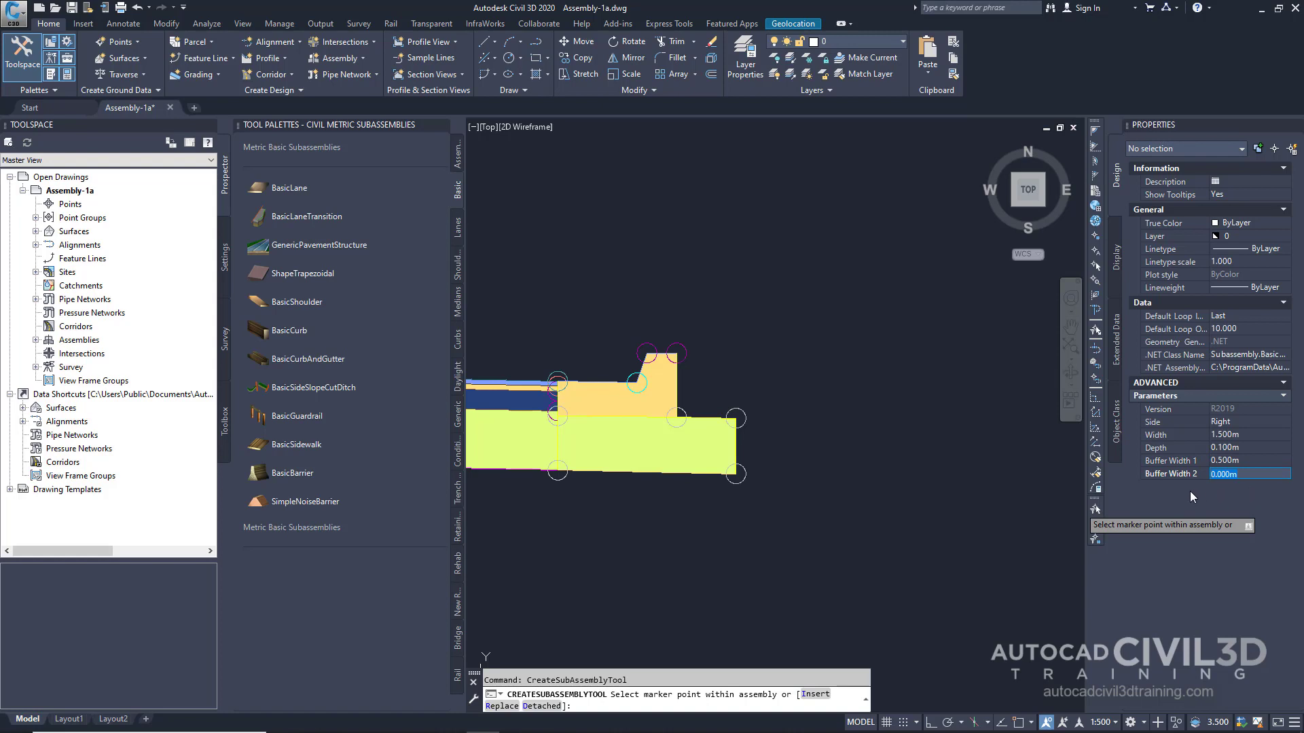
{"action": "type", "text": ".5"}
{"action": "key", "text": "Return"}
{"action": "scroll", "coordinate": [671, 324], "scroll_direction": "up", "scroll_amount": 4}
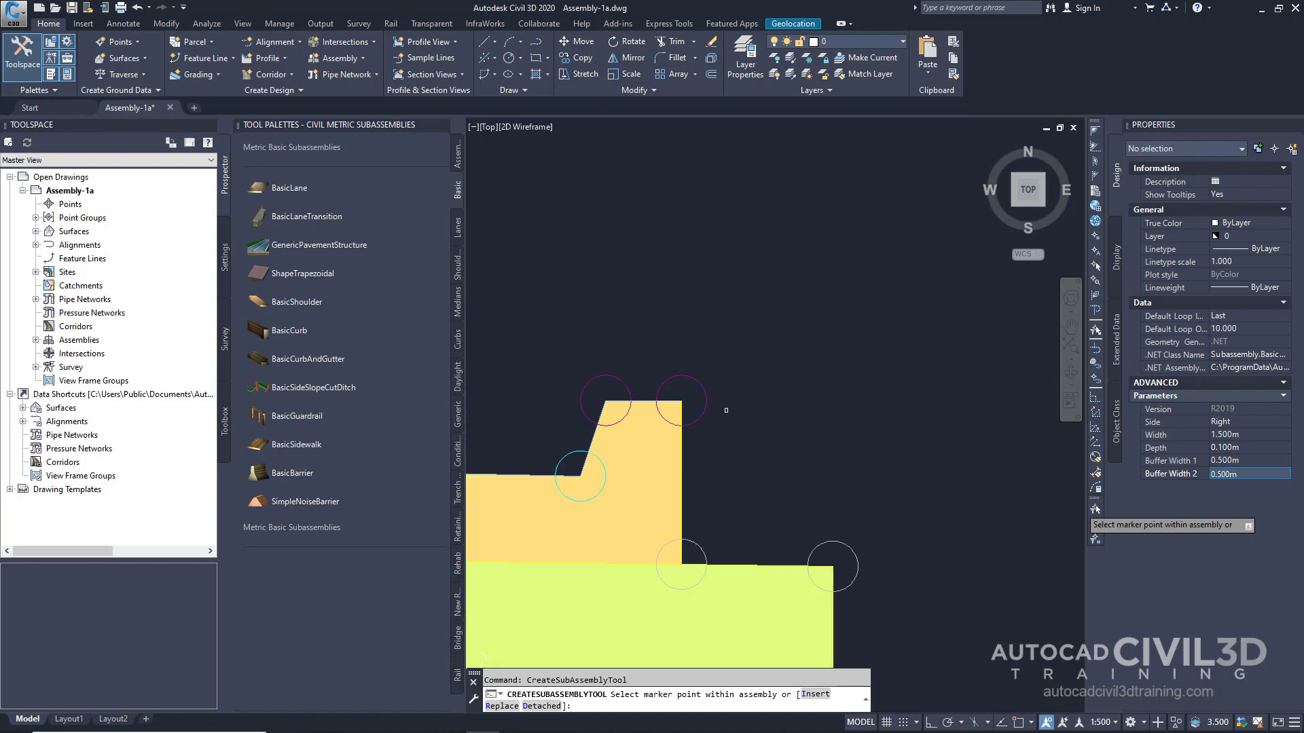
- Place the BasicSidewalk at the back-of-curb marker and end the command
{"action": "middle_click_drag", "start_coordinate": [726, 410], "coordinate": [725, 367]}
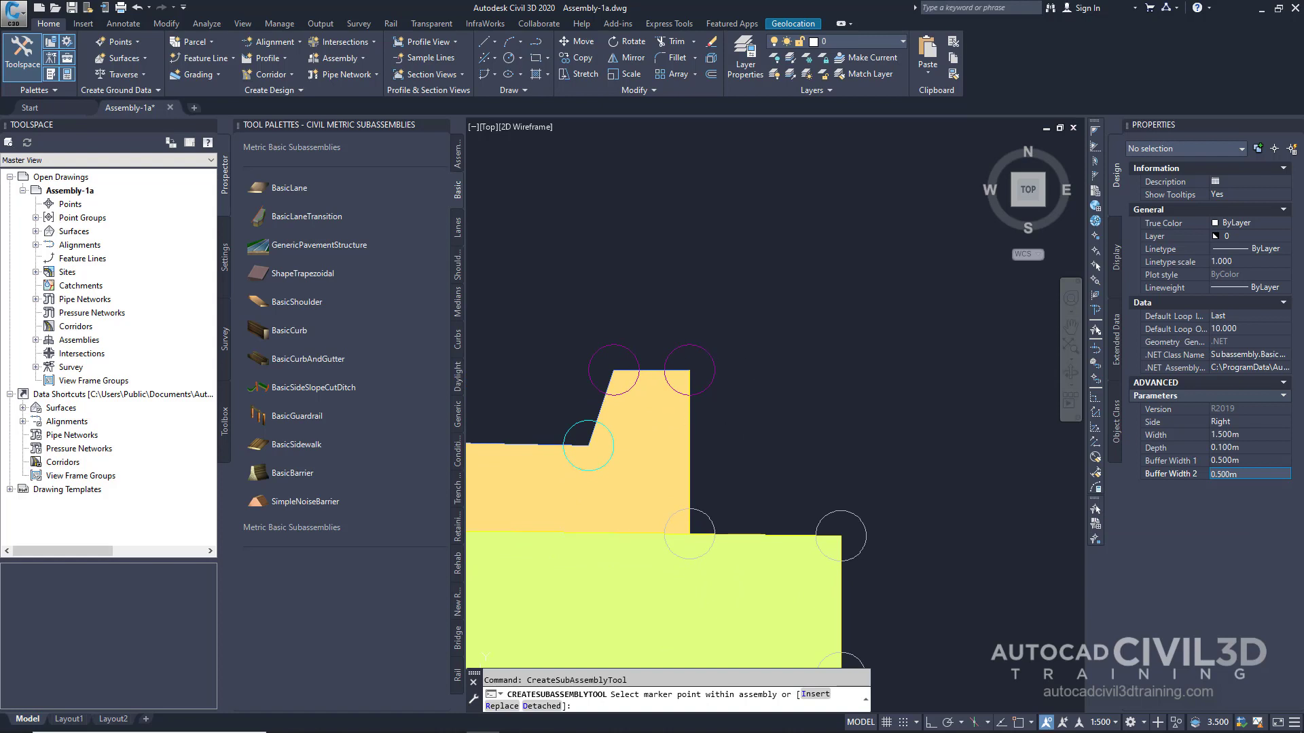
{"action": "scroll", "coordinate": [630, 389], "scroll_direction": "down", "scroll_amount": 6}
{"action": "middle_click_drag", "start_coordinate": [718, 360], "coordinate": [705, 362]}
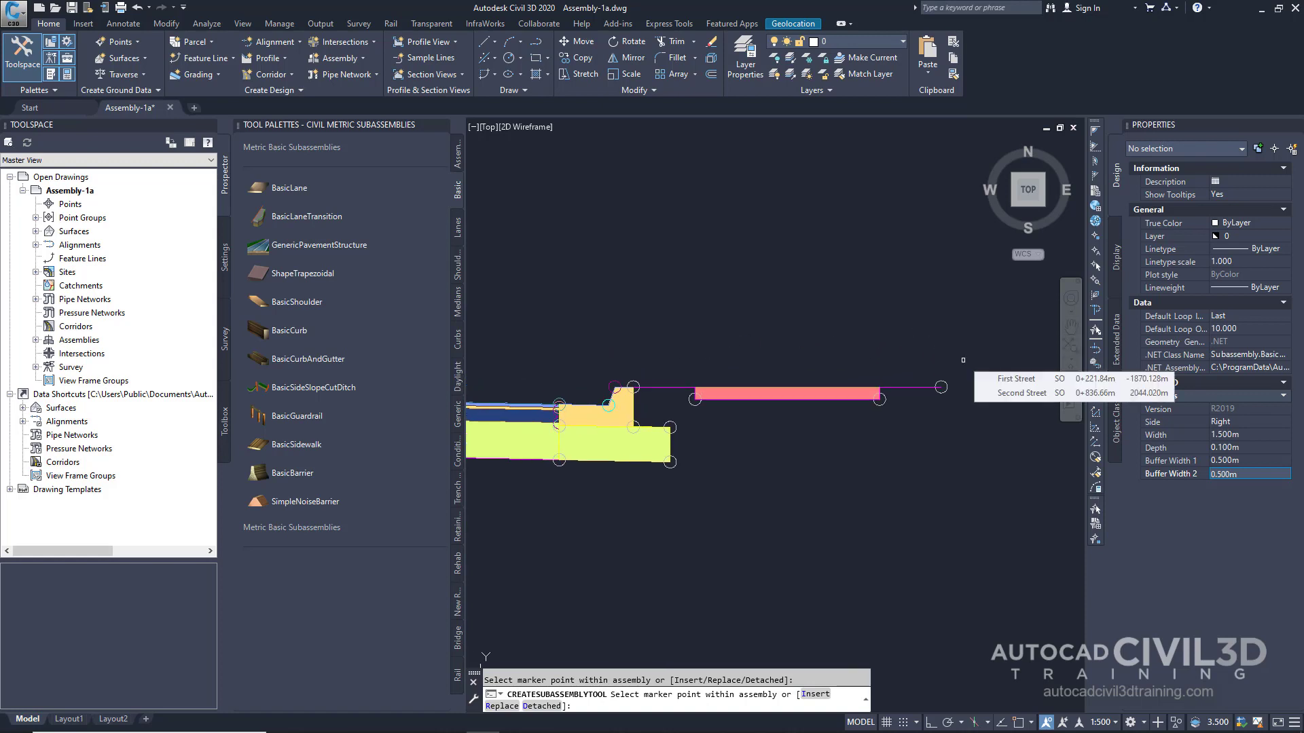
{"action": "middle_click_drag", "start_coordinate": [963, 360], "coordinate": [806, 402]}
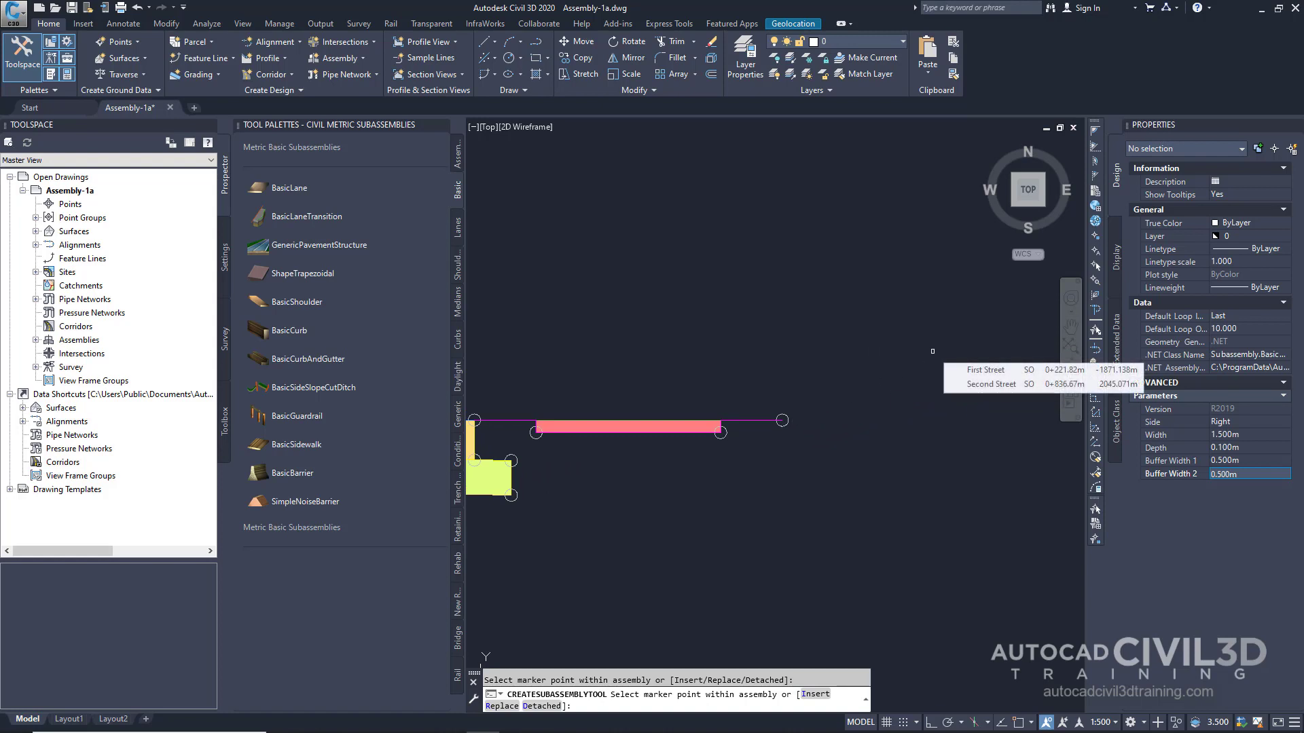
{"action": "key", "text": "Escape"}
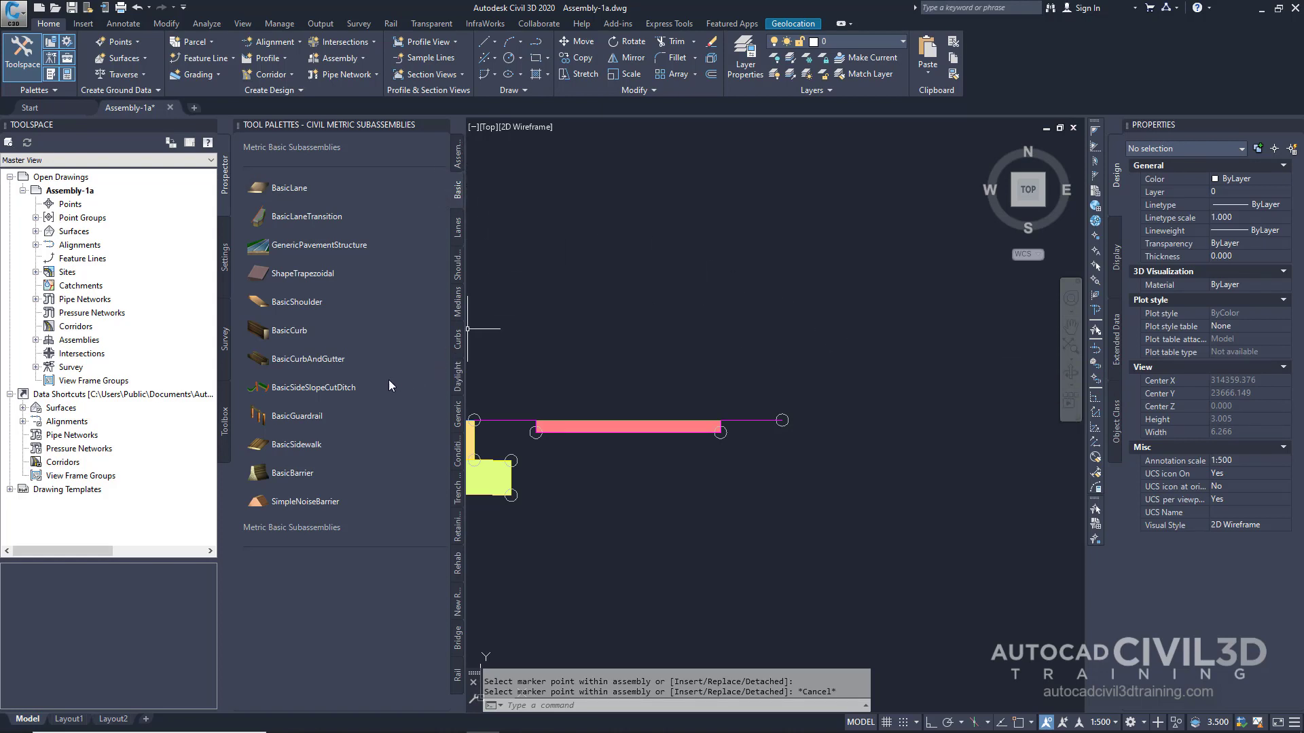
- Attach a BasicSideSlopeCutDitch at the sidewalk's outer marker point
{"action": "left_click", "coordinate": [347, 396]}
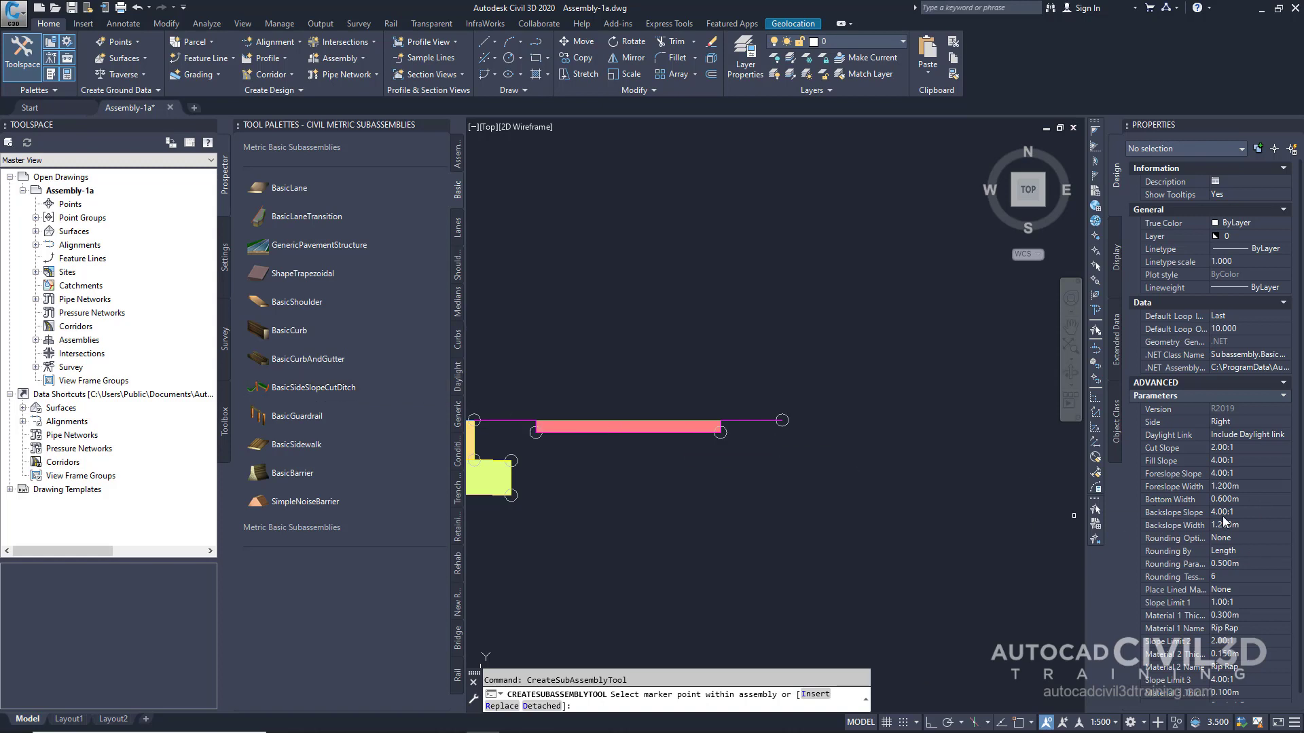
{"action": "scroll", "coordinate": [1226, 522], "scroll_direction": "down", "scroll_amount": 1}
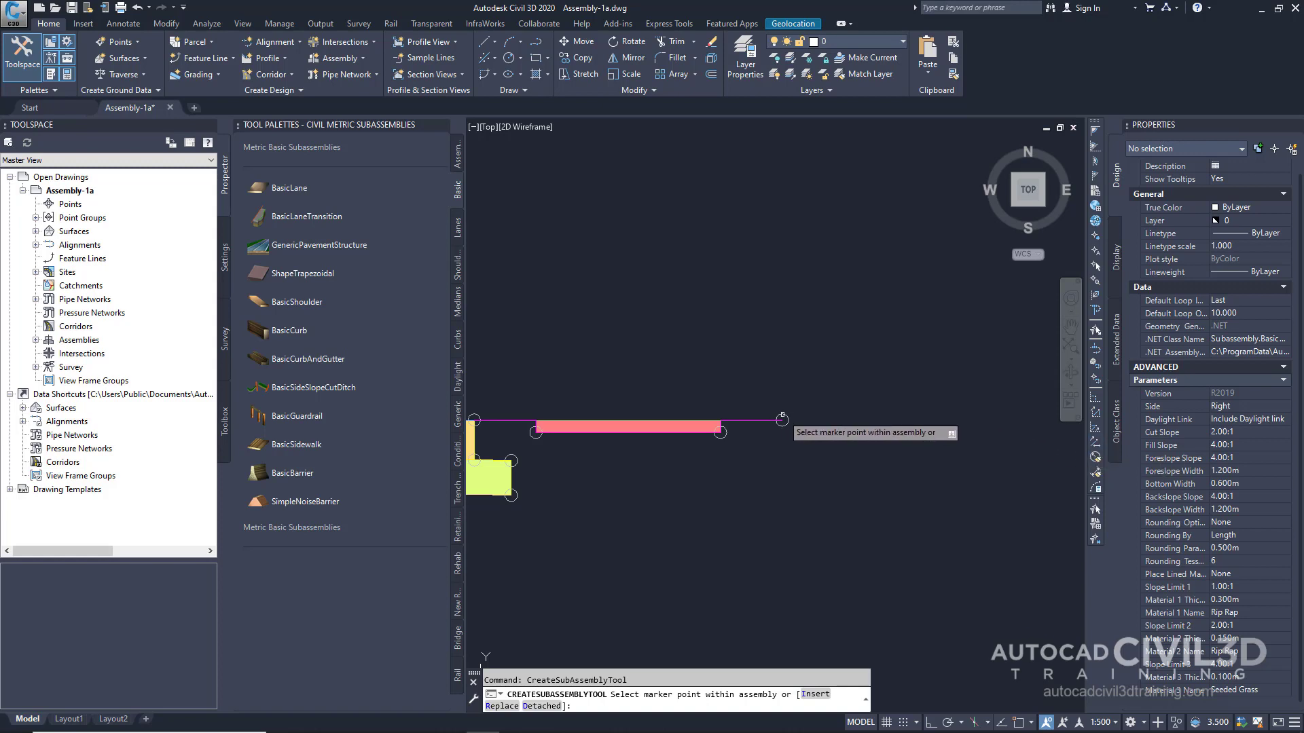
{"action": "scroll", "coordinate": [781, 423], "scroll_direction": "up", "scroll_amount": 2}
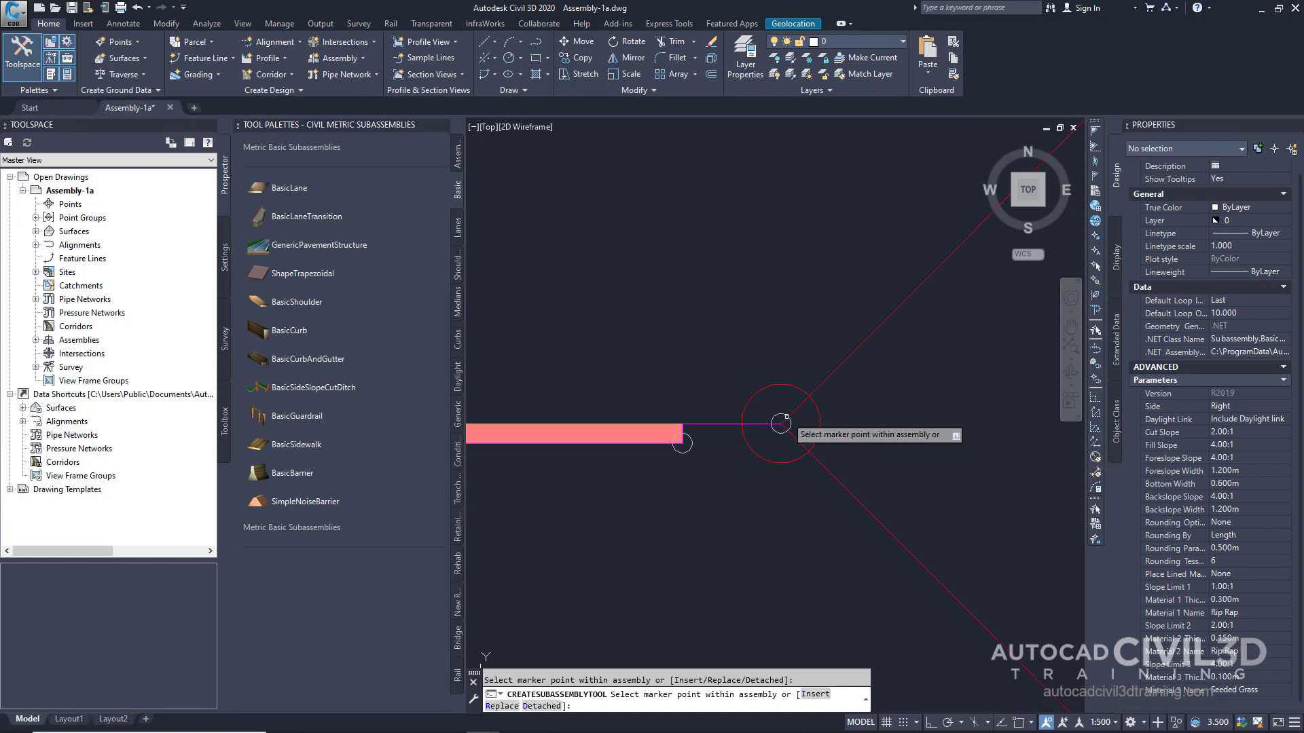
{"action": "scroll", "coordinate": [781, 422], "scroll_direction": "down", "scroll_amount": 2}
{"action": "left_click", "coordinate": [785, 418]}
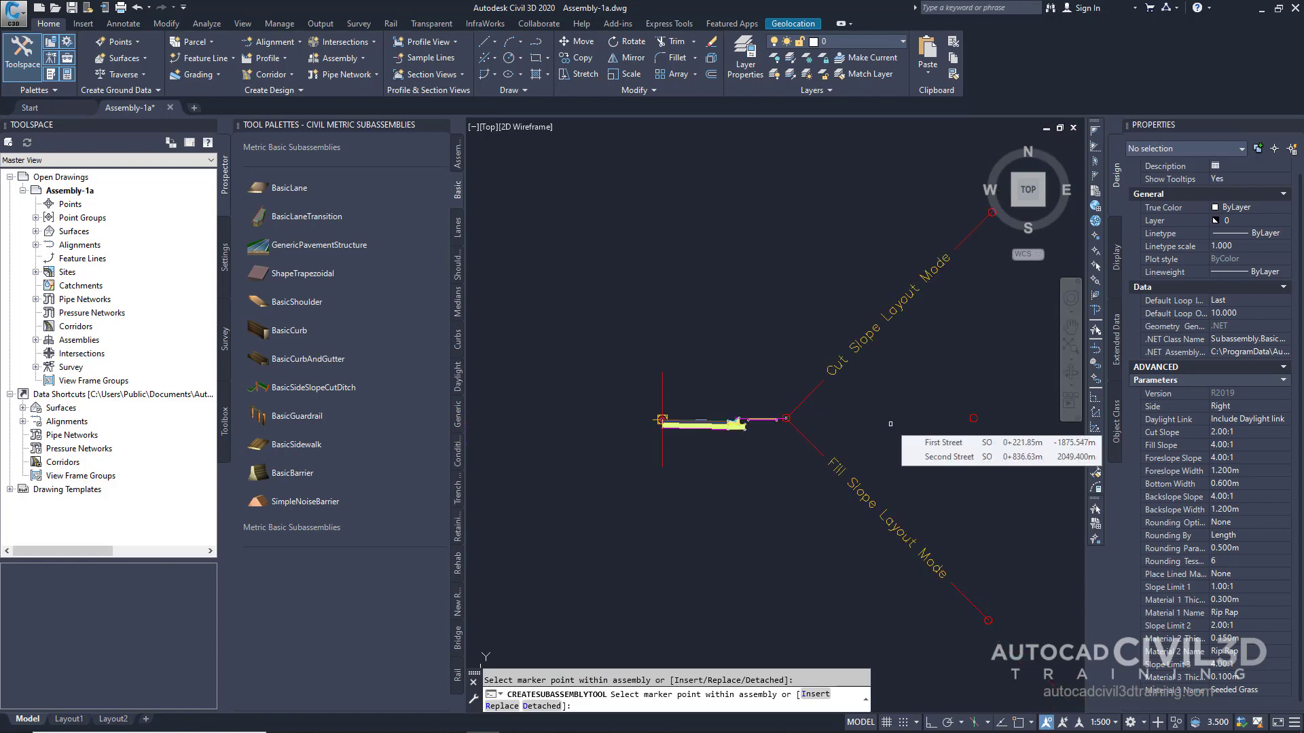
{"action": "key", "text": "Escape"}
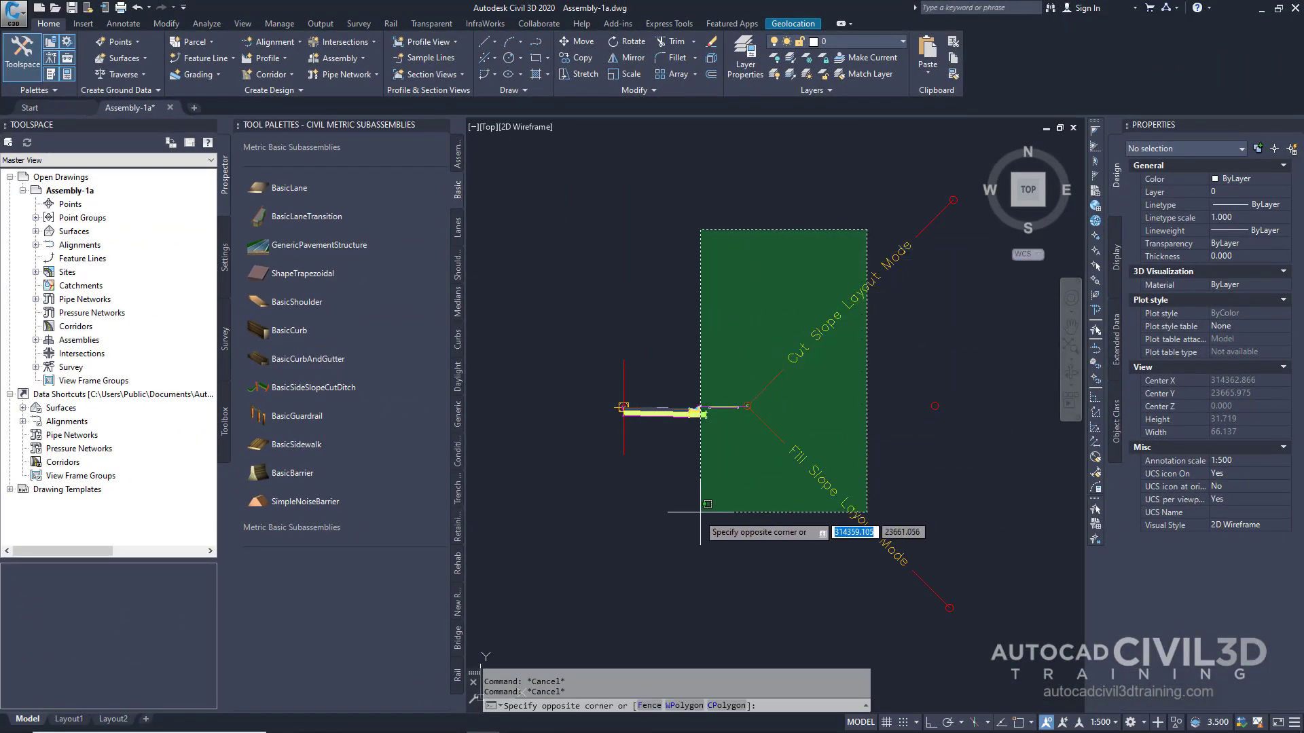
- Mirror the lane, curb, sidewalk and ditch about the assembly baseline marker
{"action": "left_click", "coordinate": [642, 590]}
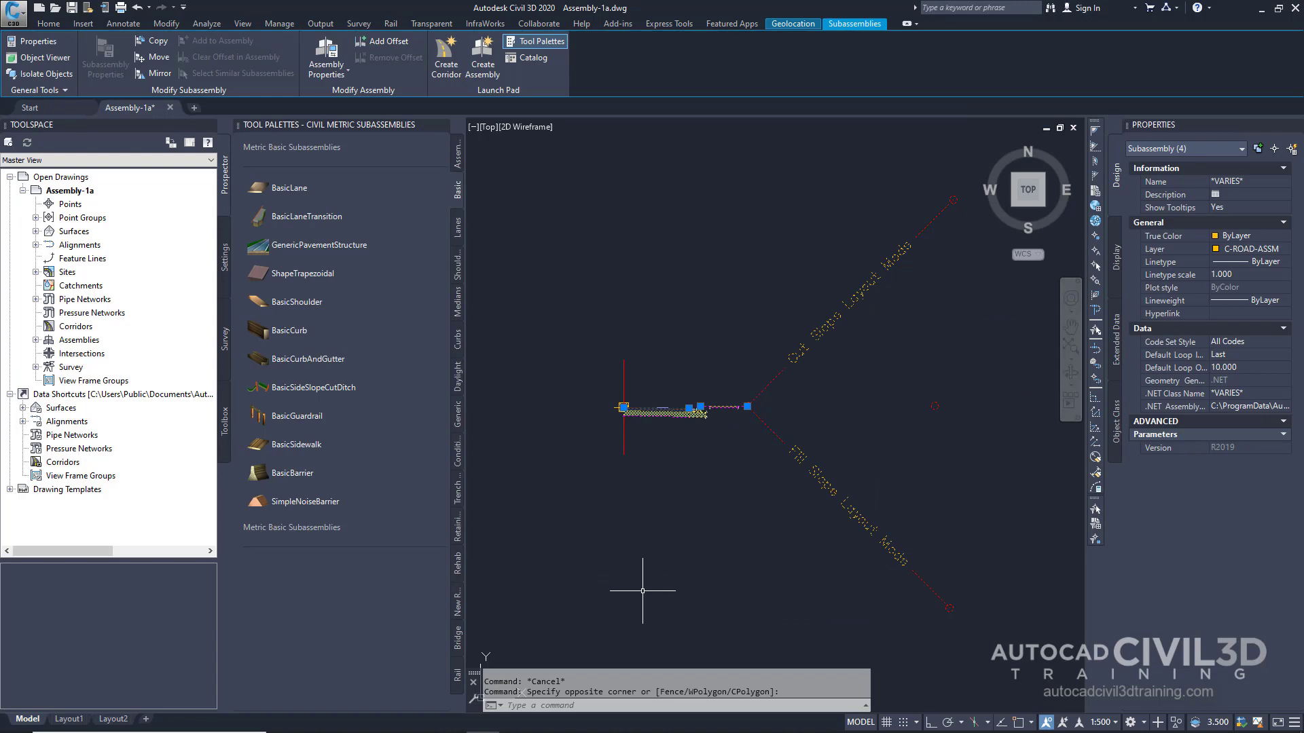
{"action": "right_click", "coordinate": [713, 524]}
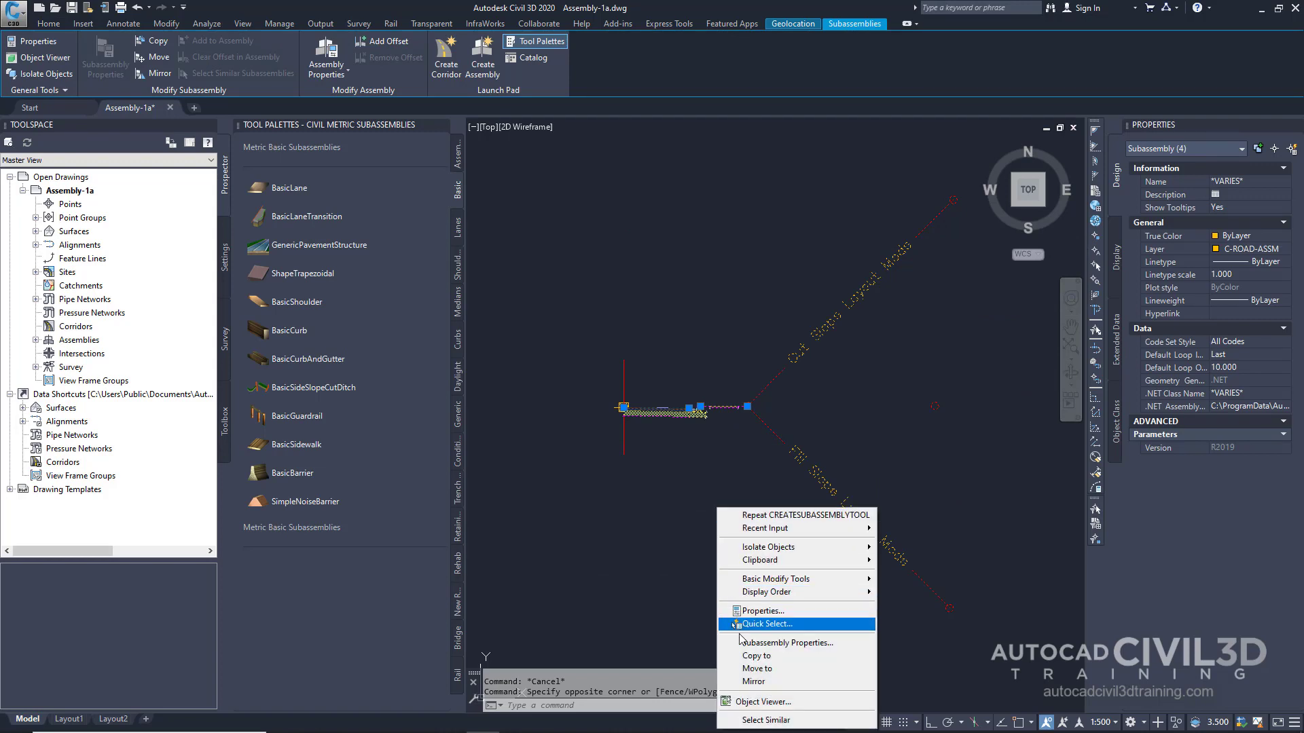
{"action": "left_click", "coordinate": [754, 682]}
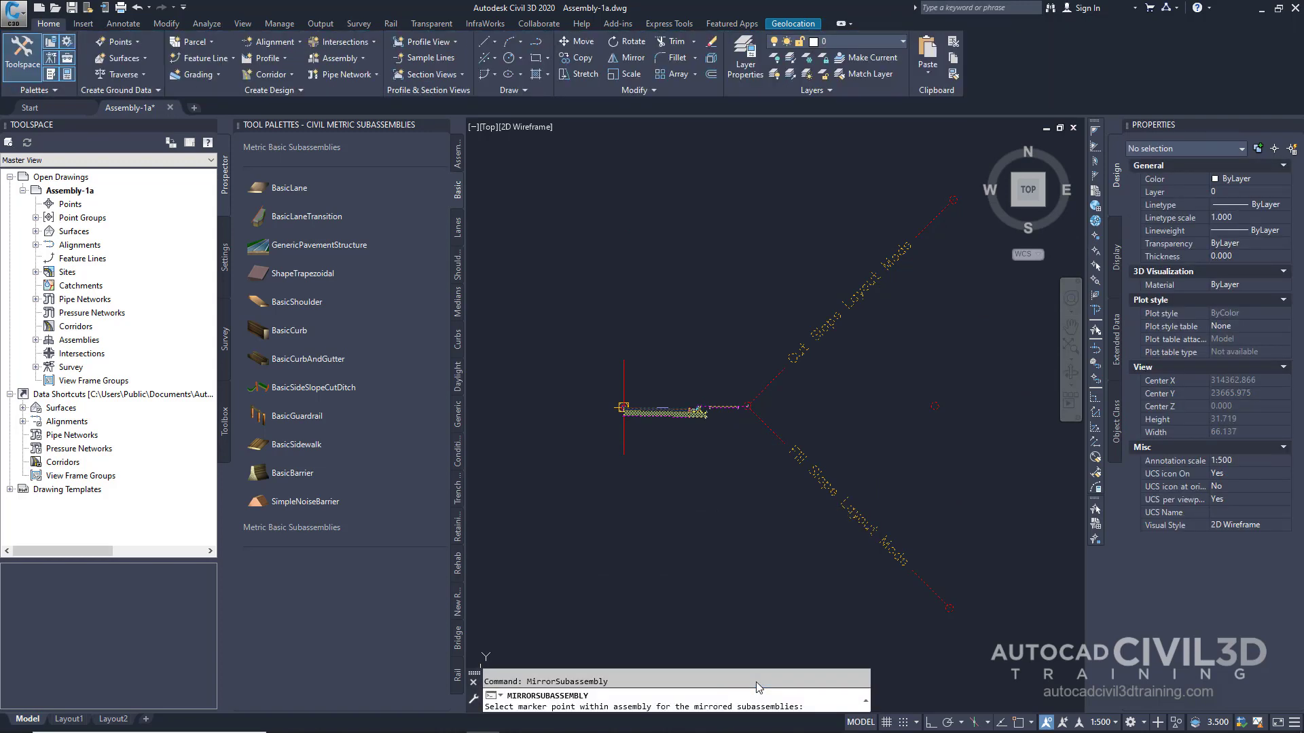
{"action": "scroll", "coordinate": [621, 411], "scroll_direction": "up", "scroll_amount": 10}
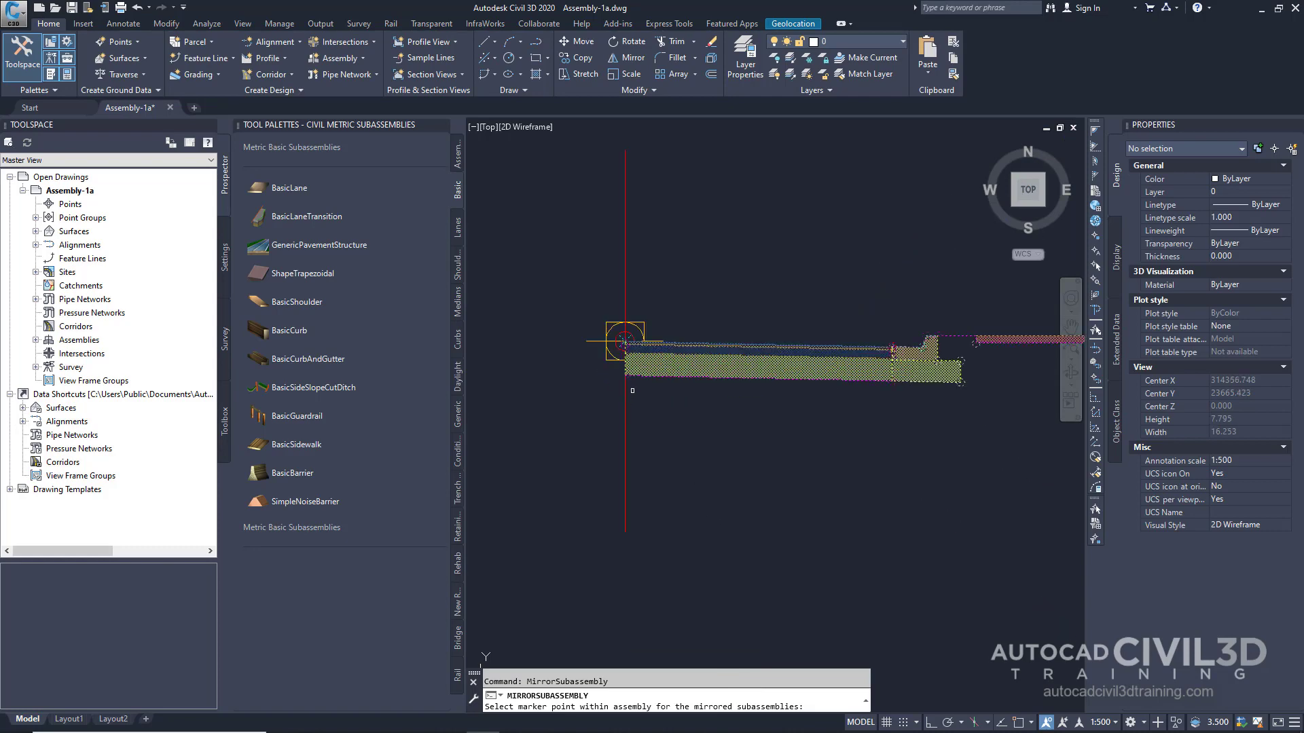
{"action": "middle_click_drag", "start_coordinate": [682, 432], "coordinate": [725, 484]}
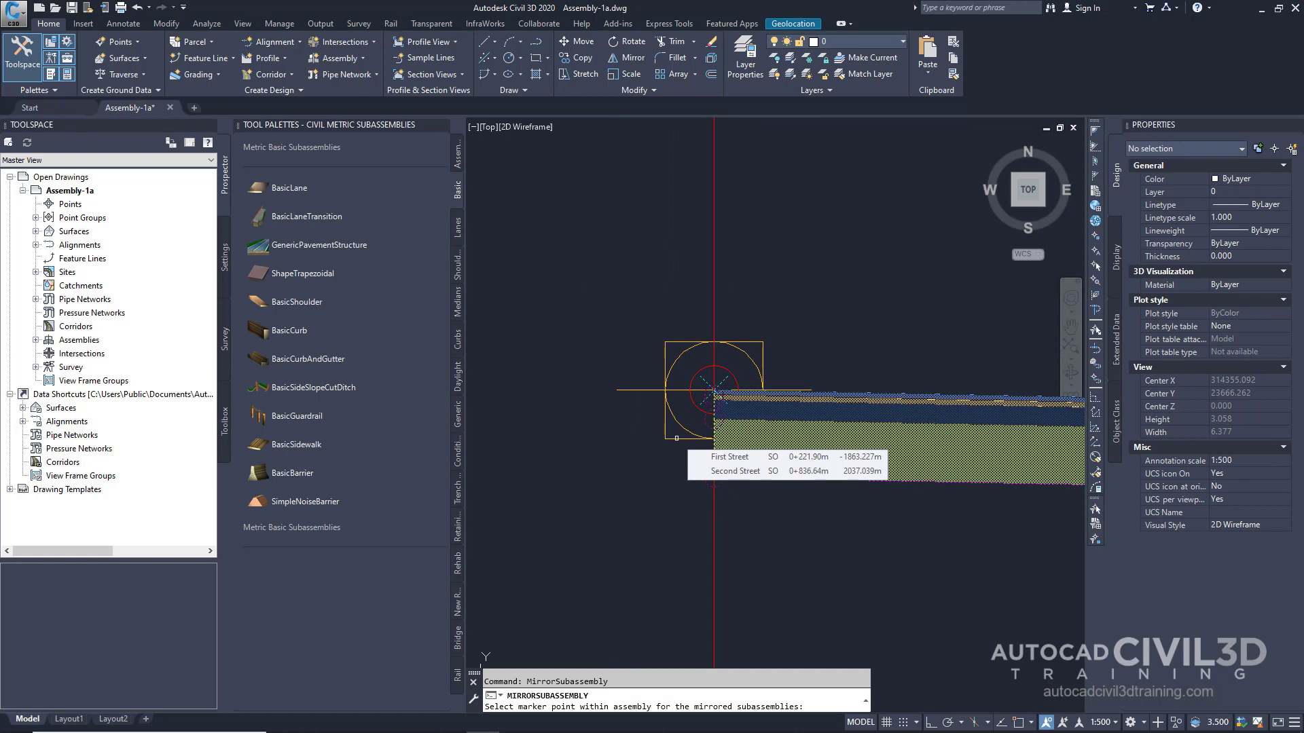
{"action": "left_click", "coordinate": [676, 438]}
{"action": "scroll", "coordinate": [676, 438], "scroll_direction": "down", "scroll_amount": 5}
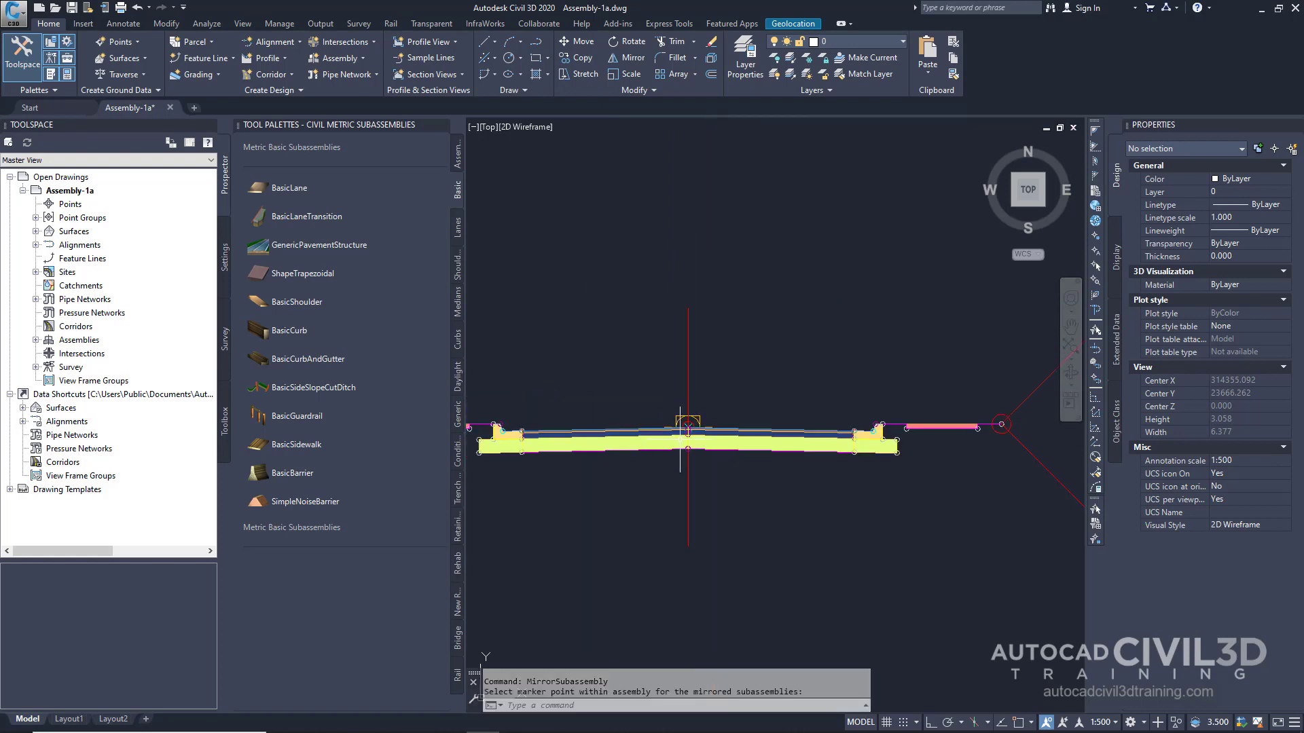
{"action": "mouse_move", "coordinate": [663, 466]}
{"action": "middle_mouse_down"}
{"action": "mouse_move", "coordinate": [693, 481]}
{"action": "mouse_move", "coordinate": [751, 472]}
{"action": "middle_mouse_up"}
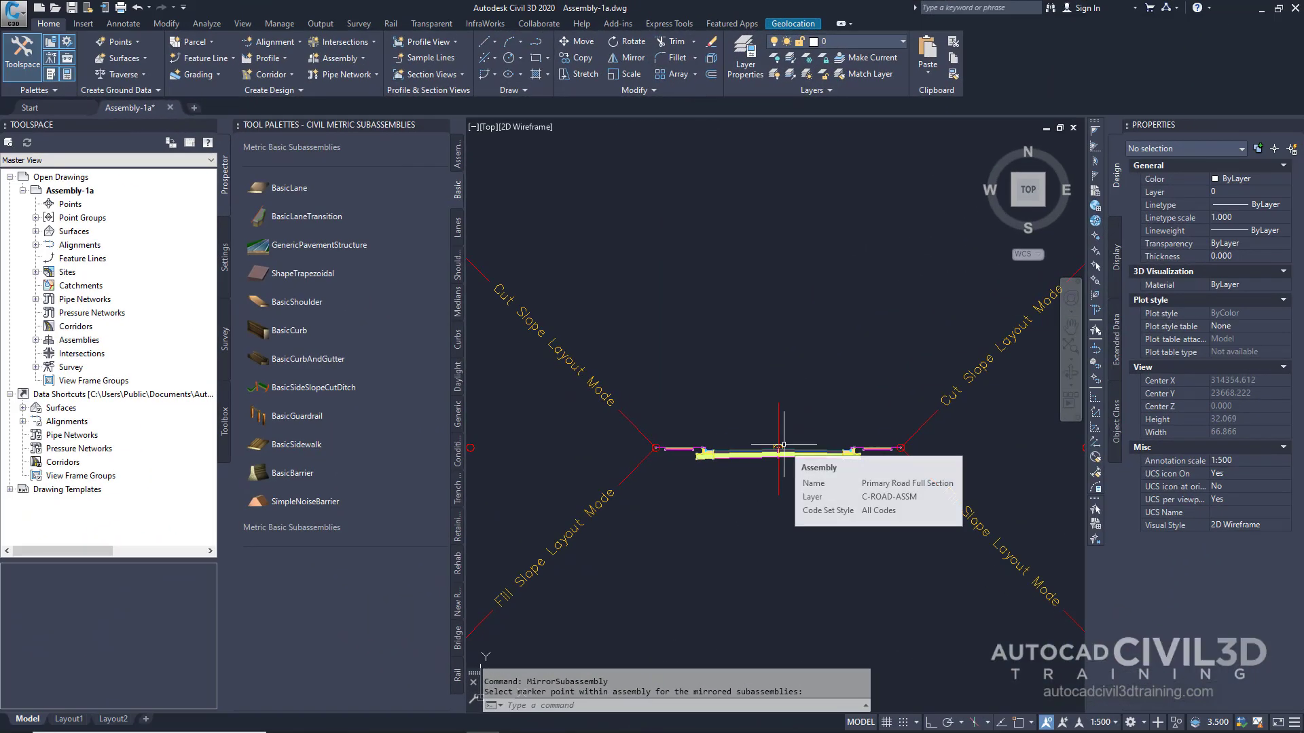